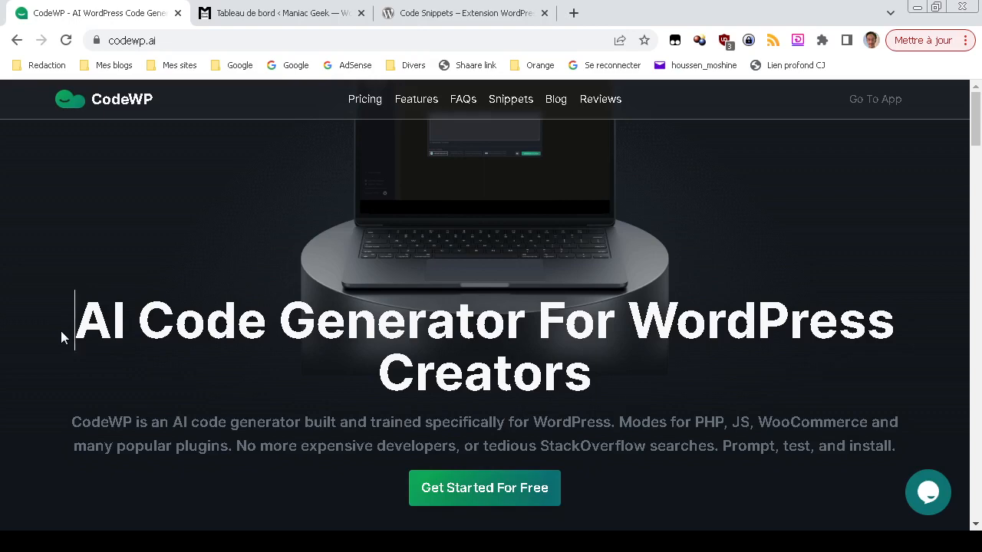
# Look over the CodeWP home page, then open the pricing page and compare the Free, Pro and Agency plans
pyautogui.scroll(-3, 61, 331)
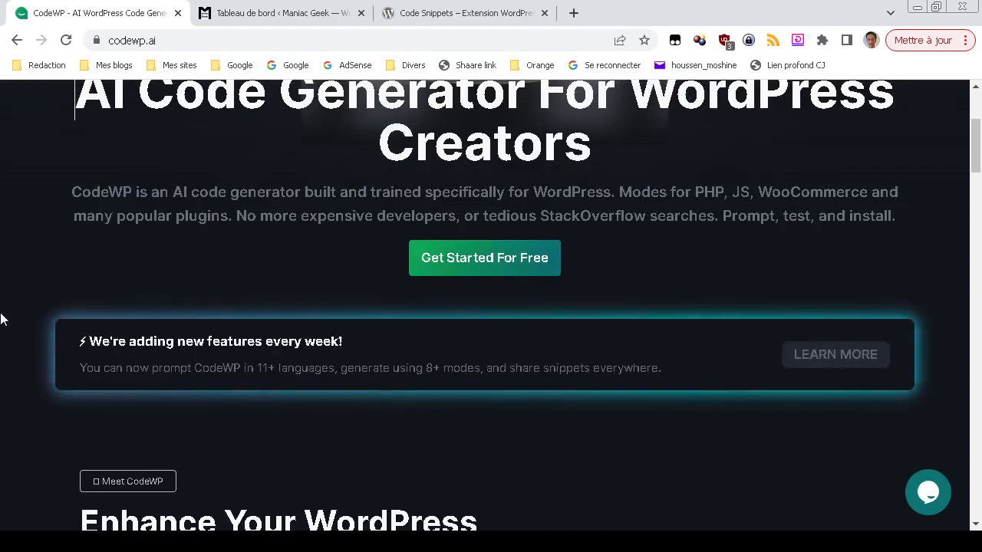
pyautogui.scroll(3, 2, 310)
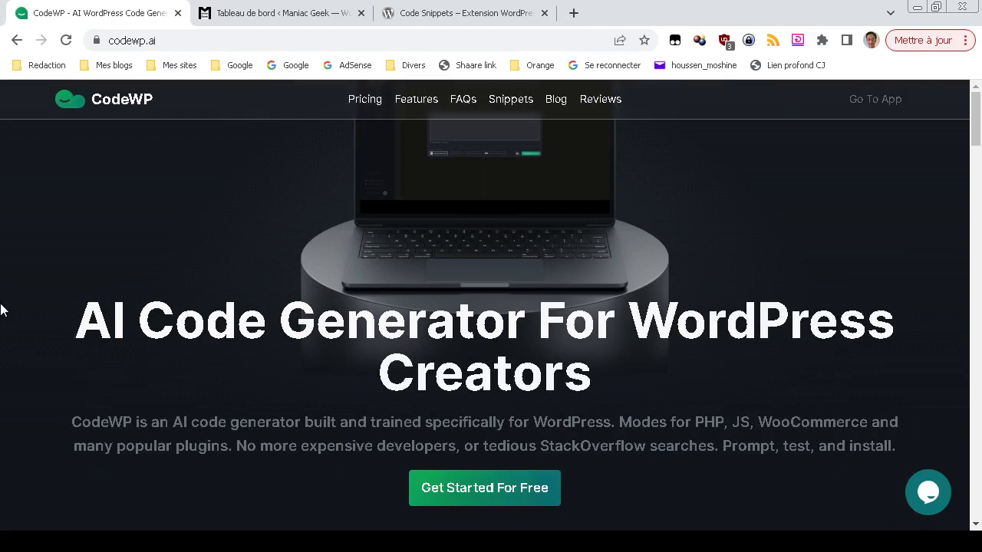
pyautogui.click(364, 99)
pyautogui.scroll(-2, 2, 341)
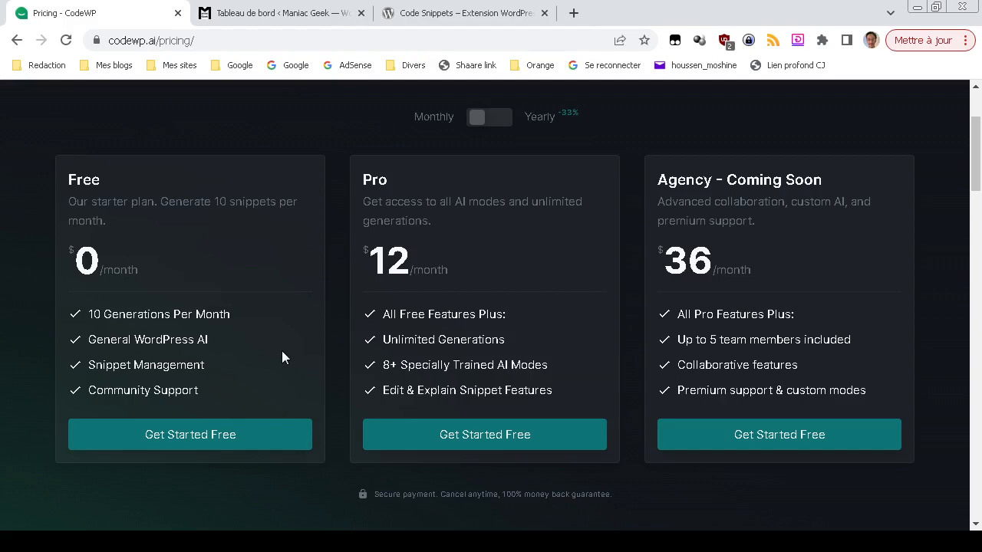
pyautogui.scroll(1, 281, 351)
pyautogui.scroll(-1, 282, 350)
pyautogui.scroll(2, 125, 311)
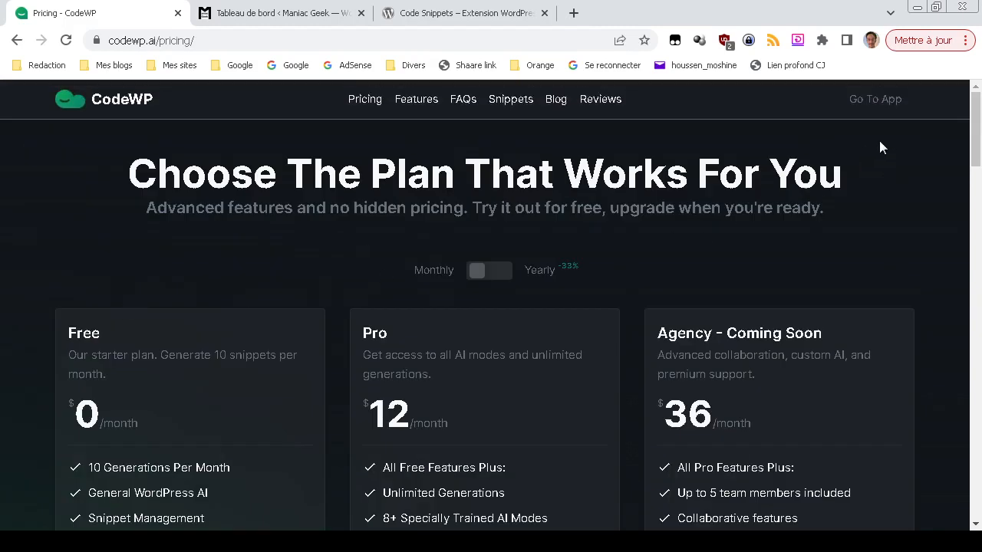
# Go to the CodeWP app dashboard and look over the available code generation modes
pyautogui.click(879, 100)
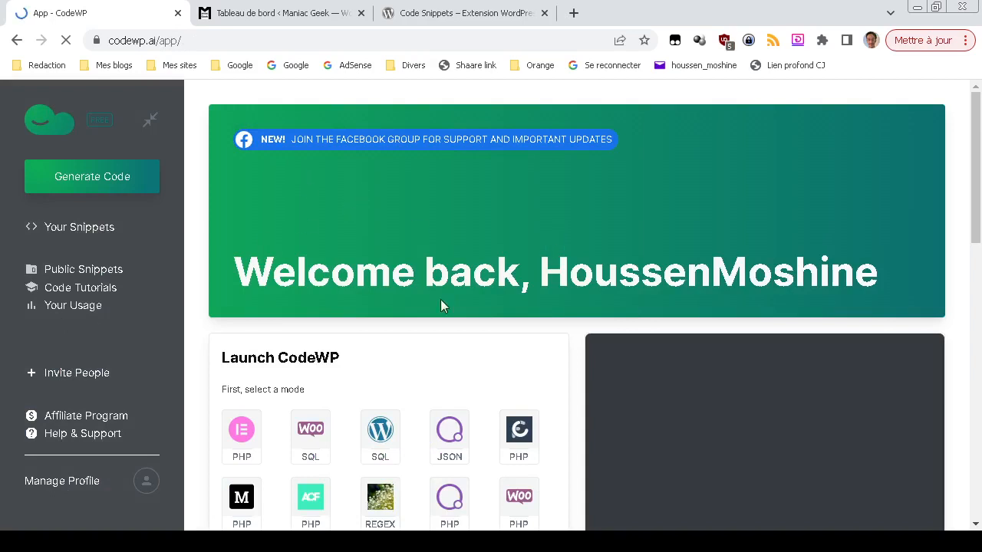
pyautogui.scroll(-4, 442, 303)
pyautogui.scroll(2, 442, 307)
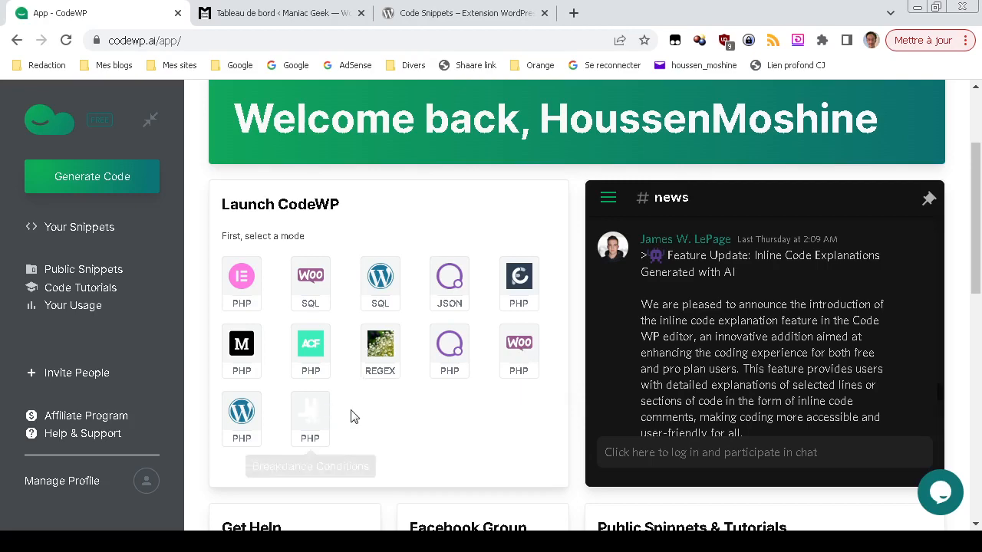
pyautogui.scroll(-2, 350, 417)
pyautogui.scroll(4, 353, 416)
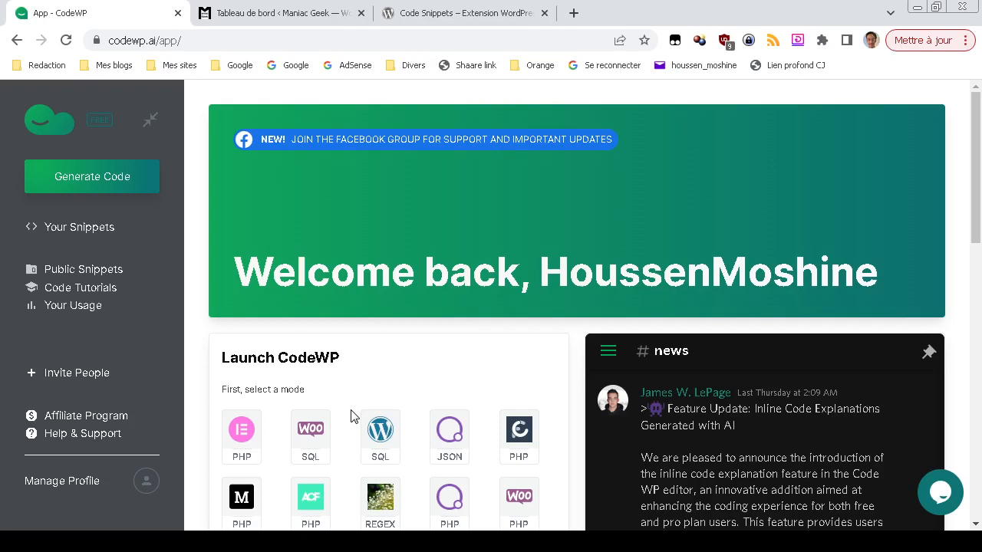
# Open the code generator, dismissing the onboarding video, and start a new prompt
pyautogui.click(116, 189)
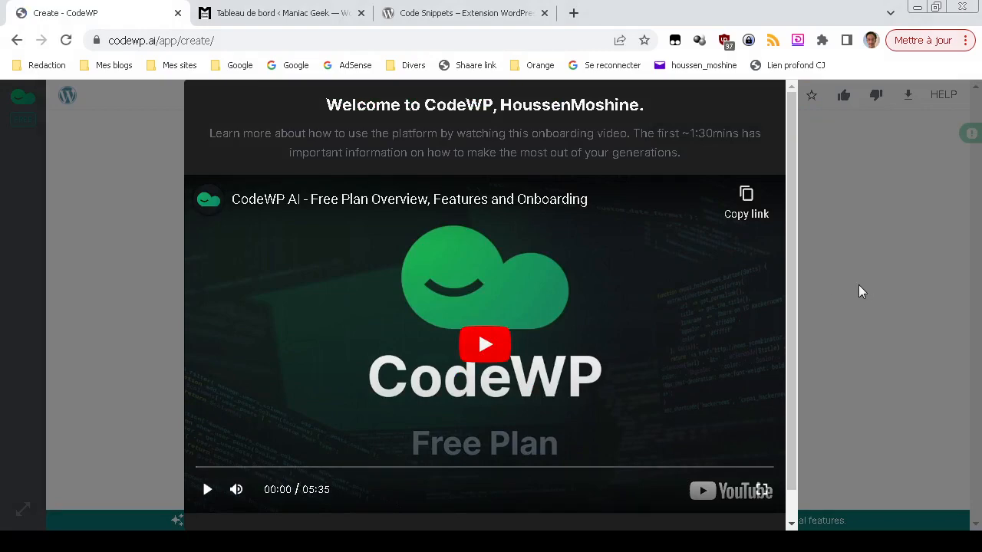
pyautogui.click(858, 285)
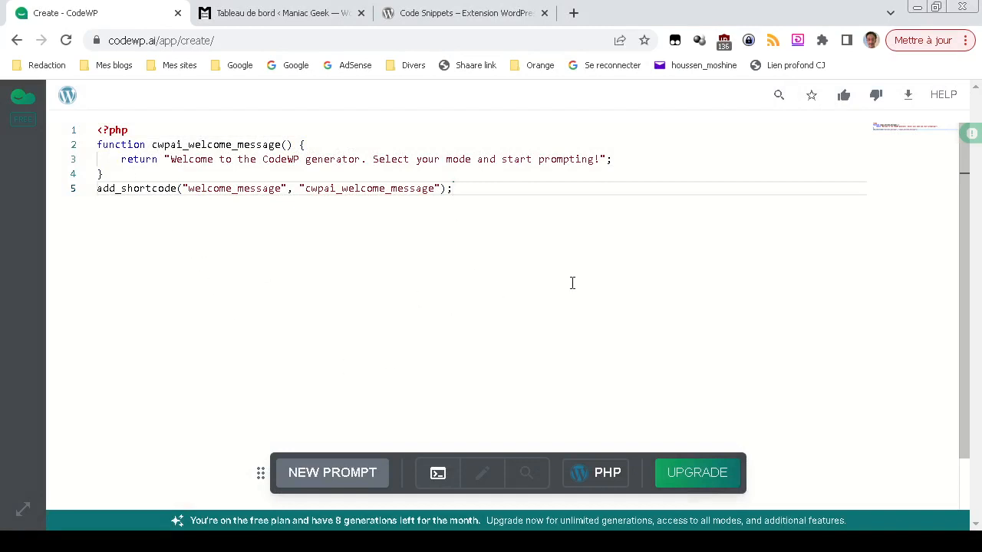
pyautogui.click(307, 476)
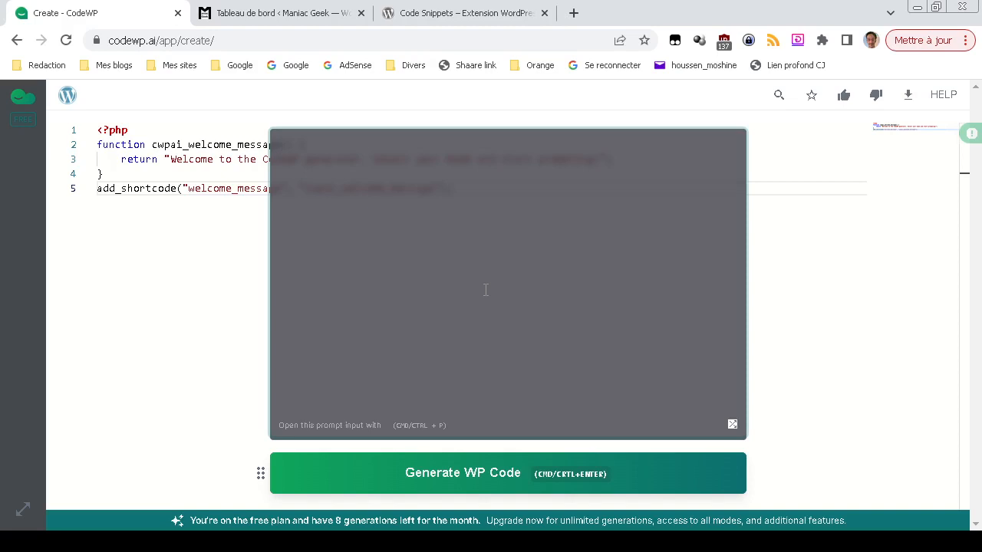
# Begin the prompt with "Générez un code pour afficher une barre de progression"
pyautogui.write('Générez un cwd')
pyautogui.press('BackSpace')
pyautogui.press('BackSpace')
pyautogui.write('ode pour afficher une')
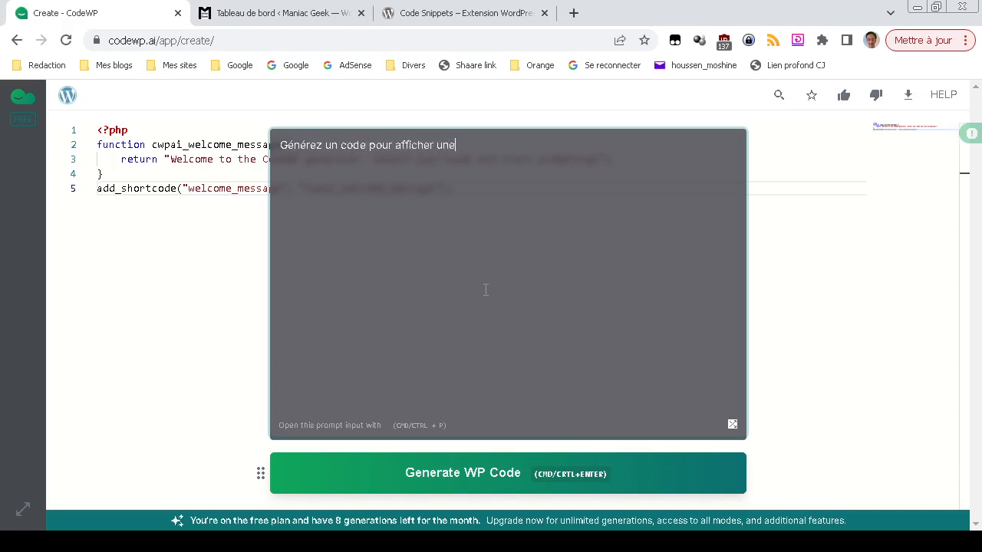
pyautogui.write(' barre de progre')
pyautogui.write('ssion')
pyautogui.write('sans')
pyautogui.press('BackSpace')
pyautogui.press('BackSpace')
pyautogui.press('BackSpace')
pyautogui.press('BackSpace')
pyautogui.write('quand ta')
pyautogui.press('BackSpace')
pyautogui.press('BackSpace')
pyautogui.write('un visiteur')
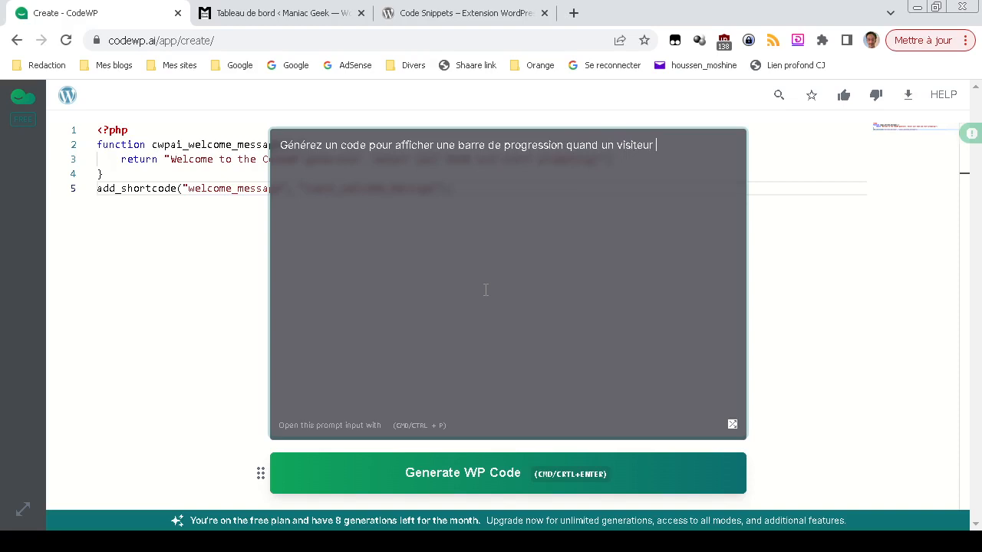
# Complete the prompt's first sentence with "pendant la lecture d'un article par un visiteur."
pyautogui.write("pendant la lecture d'un")
pyautogui.press('BackSpace')
pyautogui.press('BackSpace')
pyautogui.write('un article par ujn')
pyautogui.press('BackSpace')
pyautogui.press('BackSpace')
pyautogui.press('BackSpace')
pyautogui.write('n visiteur.')
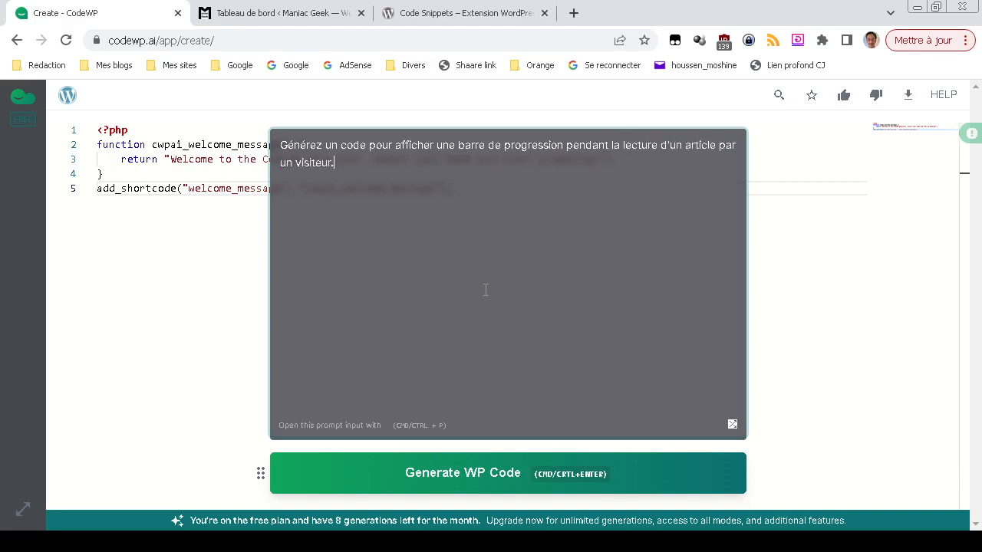
# Add the position requirement "La barre doit être tout en bas de la page" to the prompt
pyautogui.write(' La berre ')
pyautogui.write('NB')
pyautogui.press('BackSpace')
pyautogui.press('BackSpace')
pyautogui.write('barre doit être tout en bas de la page')
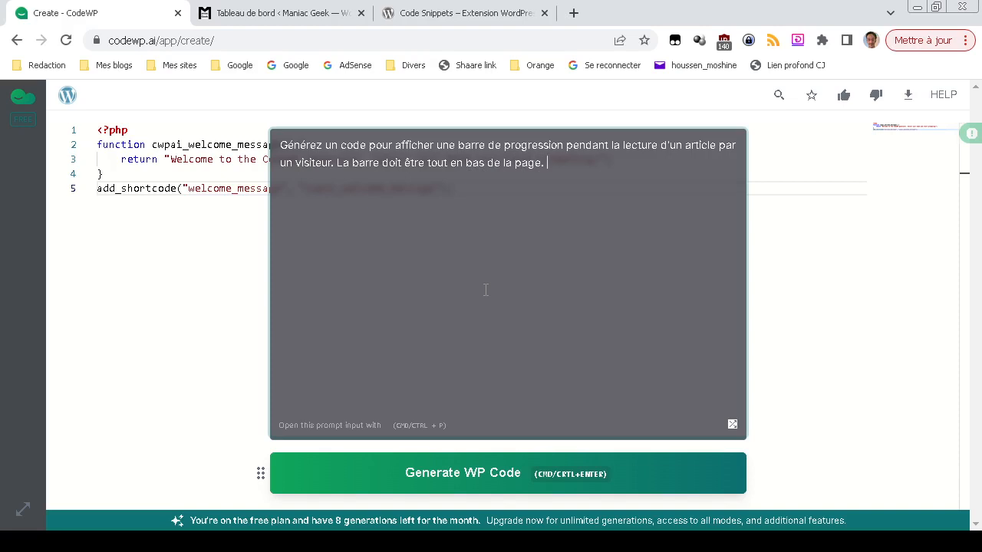
# Add the styling requirement "Ajoutez du code CSS pour pouvoir modifier la couleur de la barre de progression." to the prompt
pyautogui.write('. Ajouez du')
pyautogui.press('BackSpace')
pyautogui.press('BackSpace')
pyautogui.press('BackSpace')
pyautogui.press('BackSpace')
pyautogui.press('BackSpace')
pyautogui.press('BackSpace')
pyautogui.write('utez cu o')
pyautogui.press('BackSpace')
pyautogui.press('BackSpace')
pyautogui.press('BackSpace')
pyautogui.press('BackSpace')
pyautogui.write('du code CSS pou')
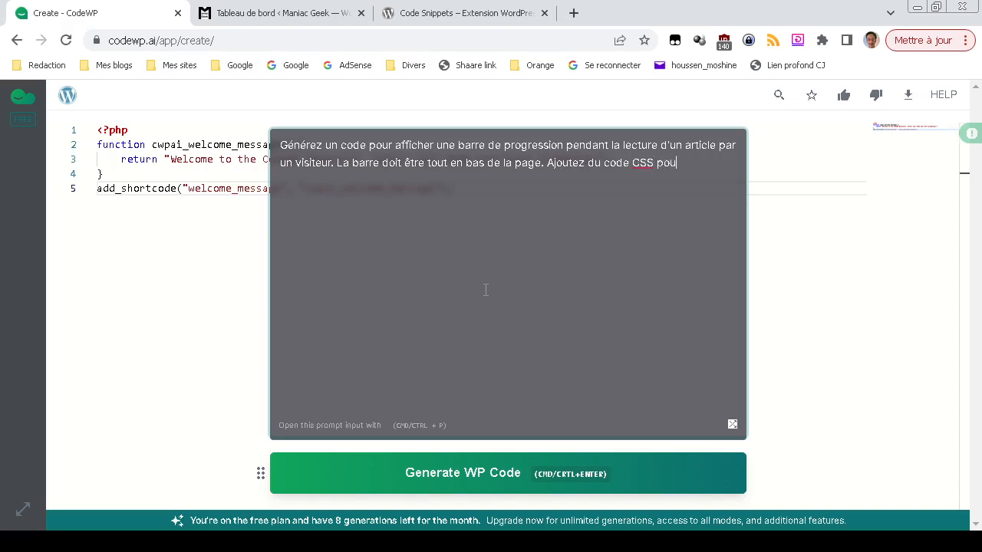
pyautogui.write('r pouvoir modifier la couleur de la')
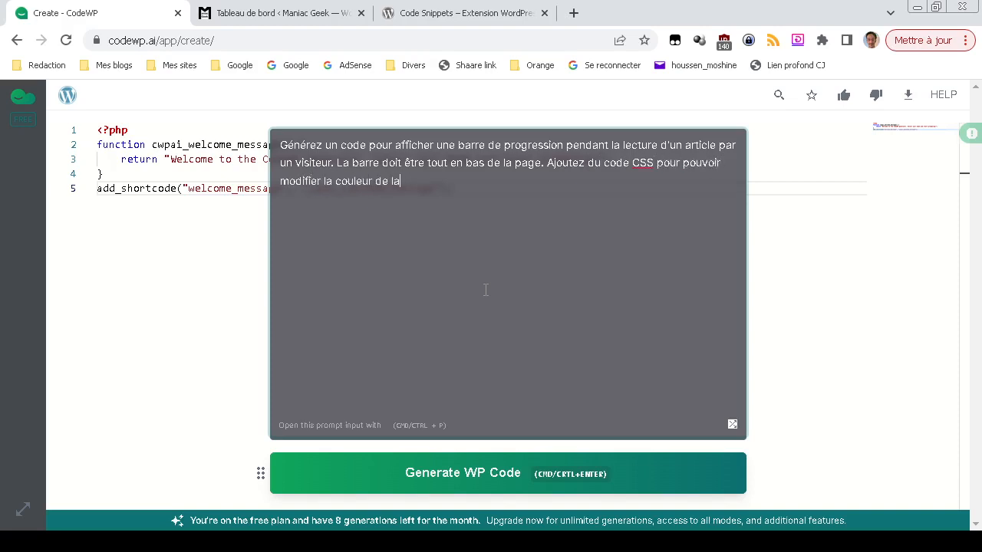
pyautogui.write(' barre de progression. Et le c')
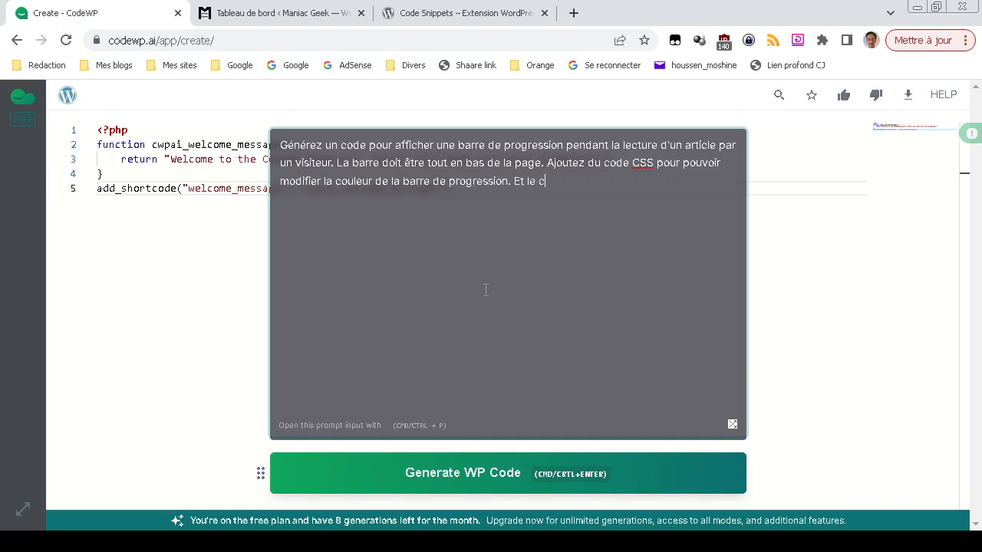
# End the prompt with the theme requirement "Et le code doit tourner sur le thème Hueman Pro."
pyautogui.write('ode doit tourner sur le thème Wordp')
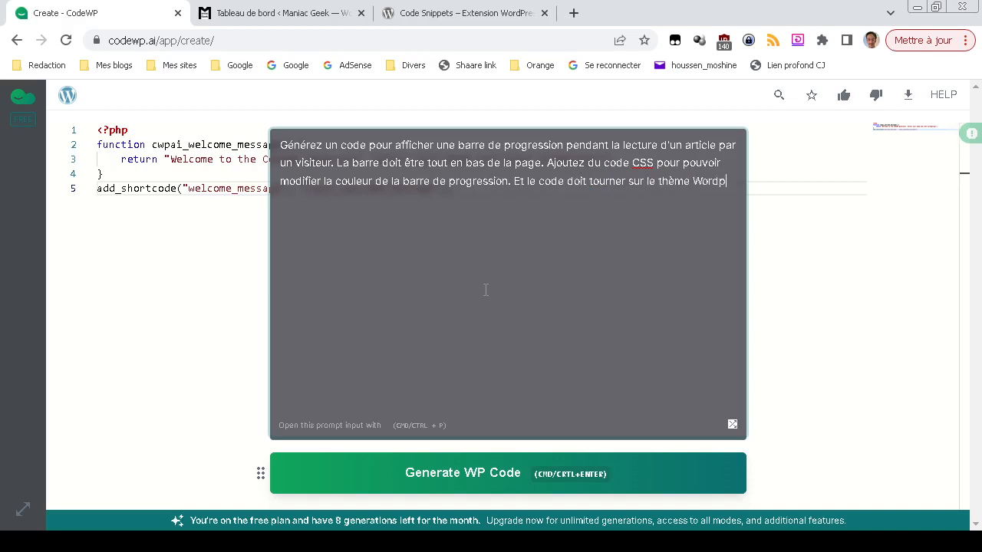
pyautogui.press('BackSpace')
pyautogui.press('BackSpace')
pyautogui.press('BackSpace')
pyautogui.press('BackSpace')
pyautogui.press('BackSpace')
pyautogui.write('J')
pyautogui.press('BackSpace')
pyautogui.write('Hueman Pro.')
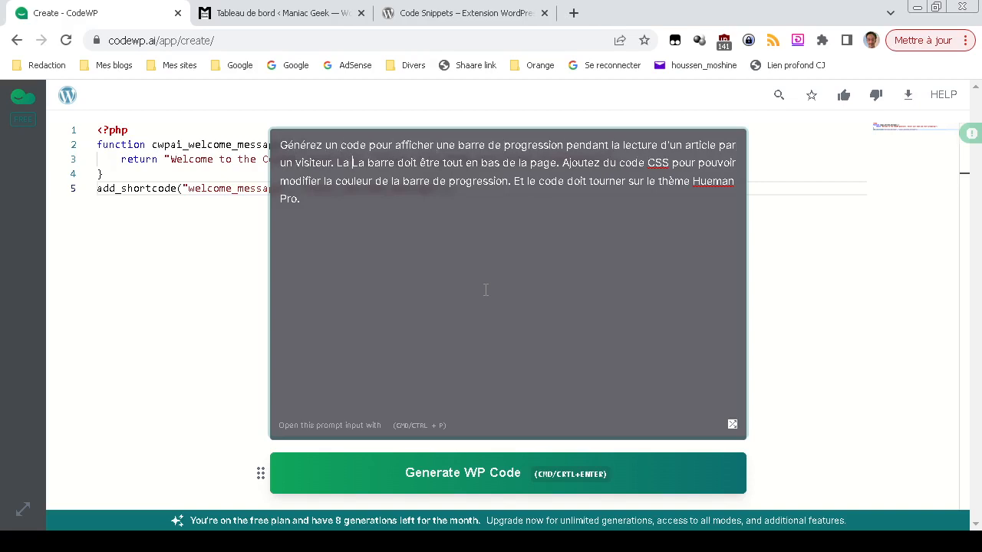
# Insert "La barre doit aussi afficher un pourcentage en chiffre pour indiquer la progression de la lecture." before the page-position sentence and generate the code
pyautogui.write('La barre doit aua')
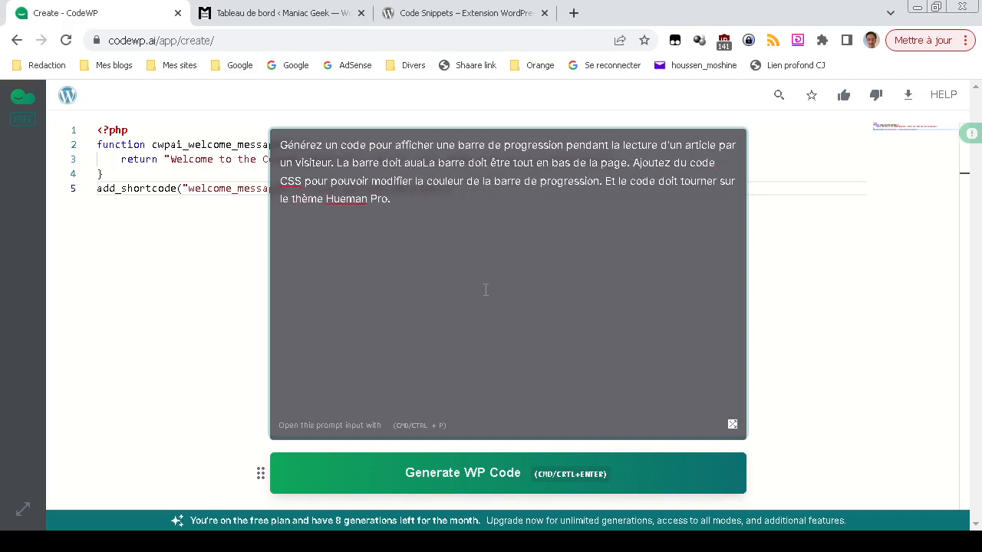
pyautogui.press('BackSpace')
pyautogui.write('ssi afficher un')
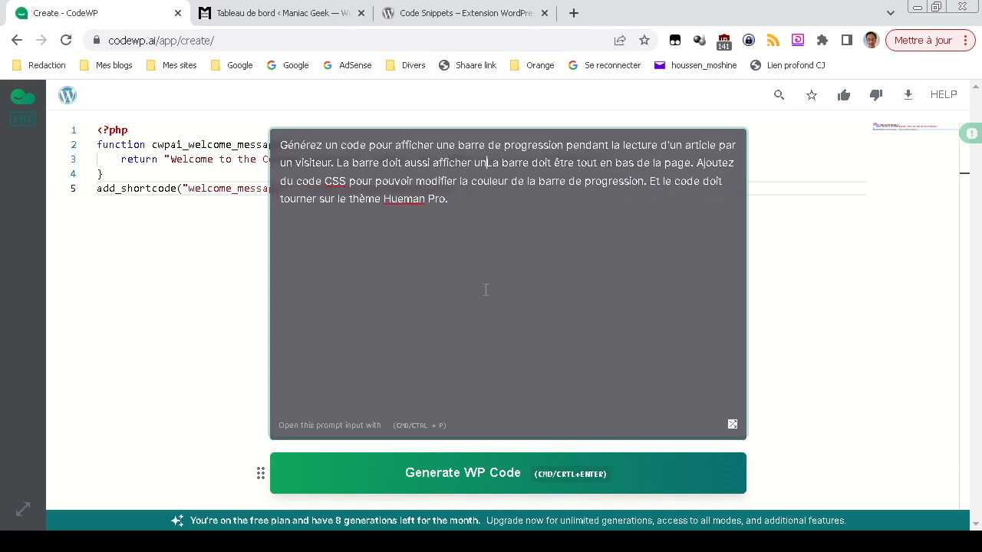
pyautogui.write(' pourcentage en ')
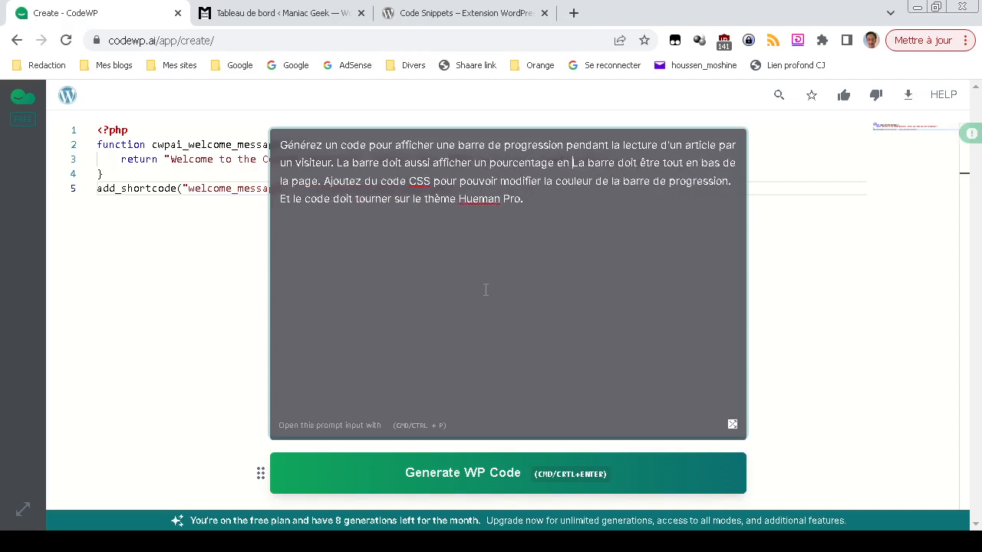
pyautogui.write('chiffre pour indiq')
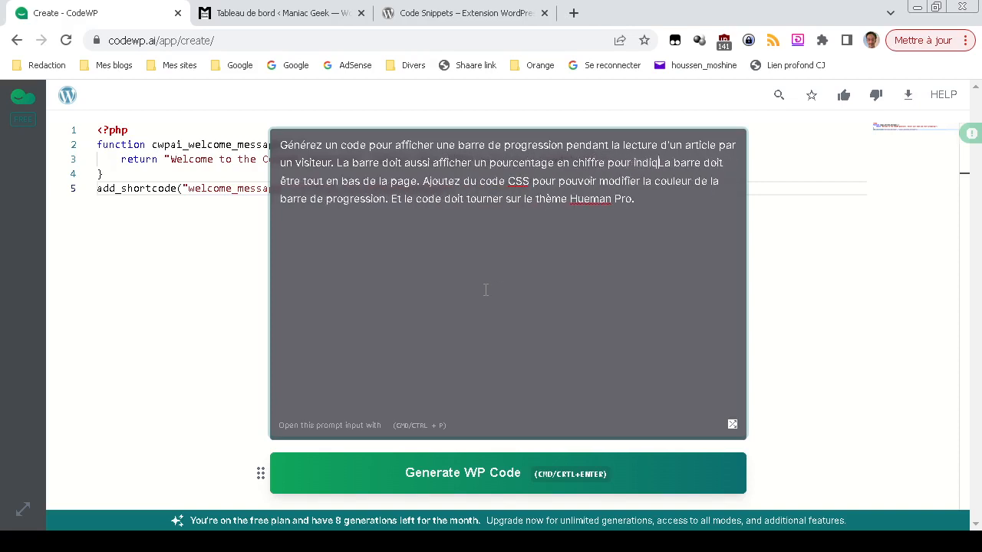
pyautogui.write('uer la progression de la')
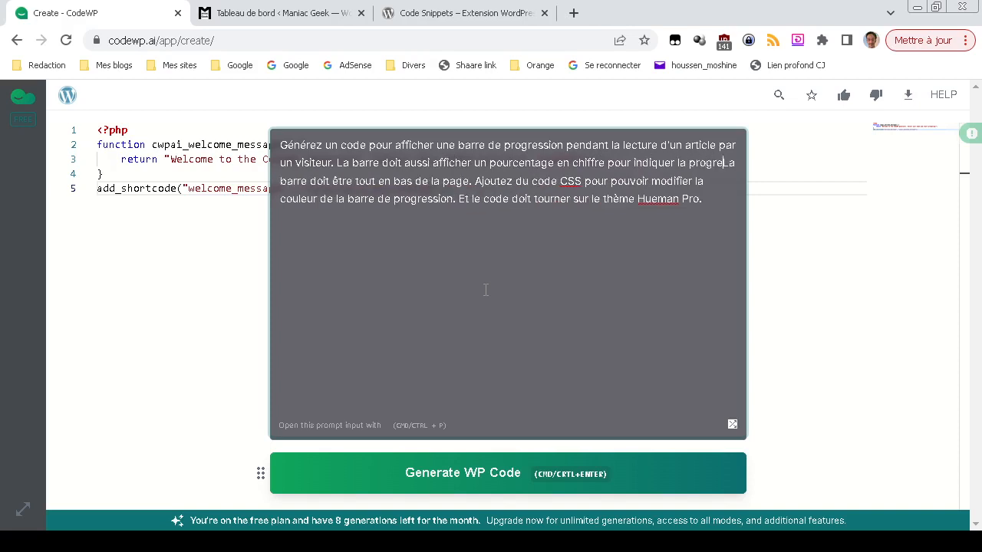
pyautogui.write(' lecture')
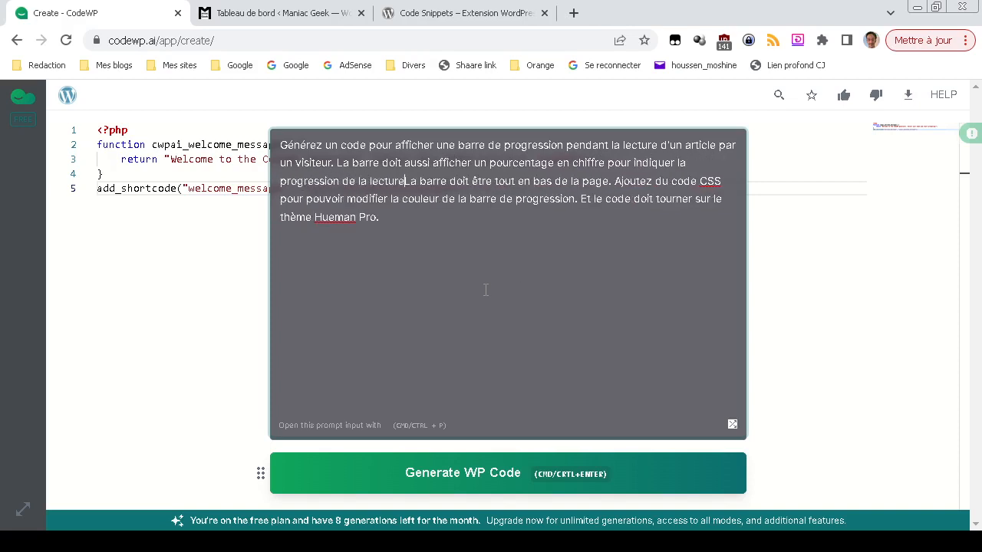
pyautogui.write('.')
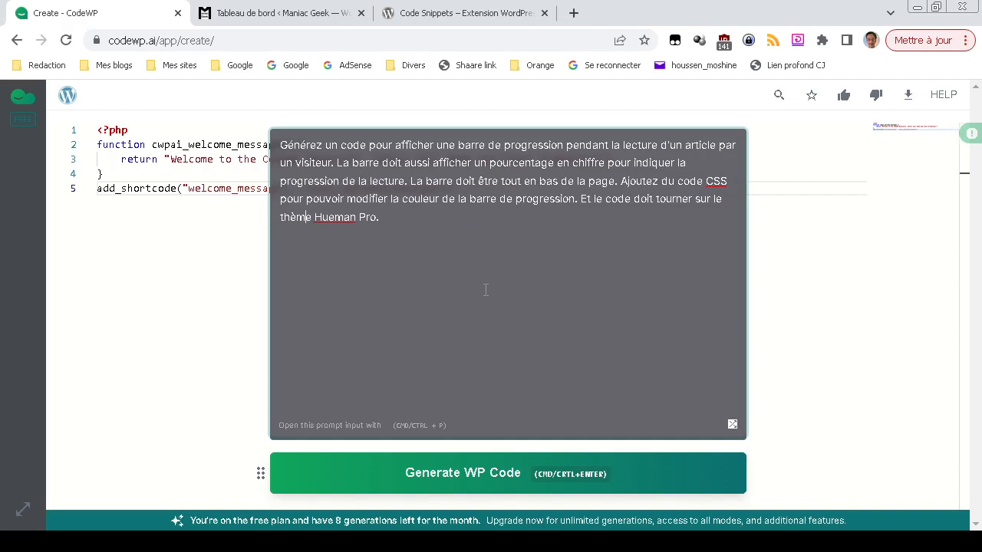
pyautogui.click(500, 476)
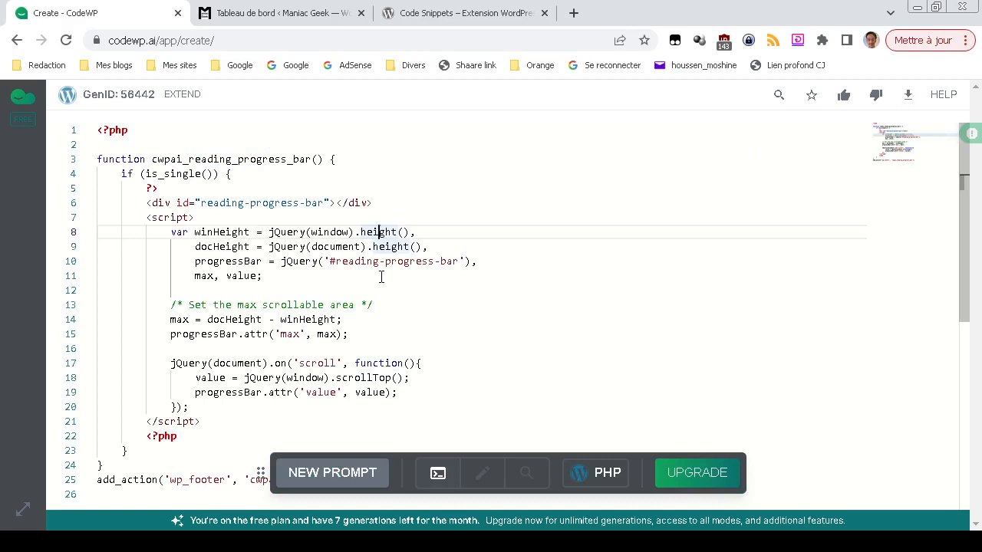
# Read through the generated PHP snippet for the reading progress bar from start to end
pyautogui.click(293, 190)
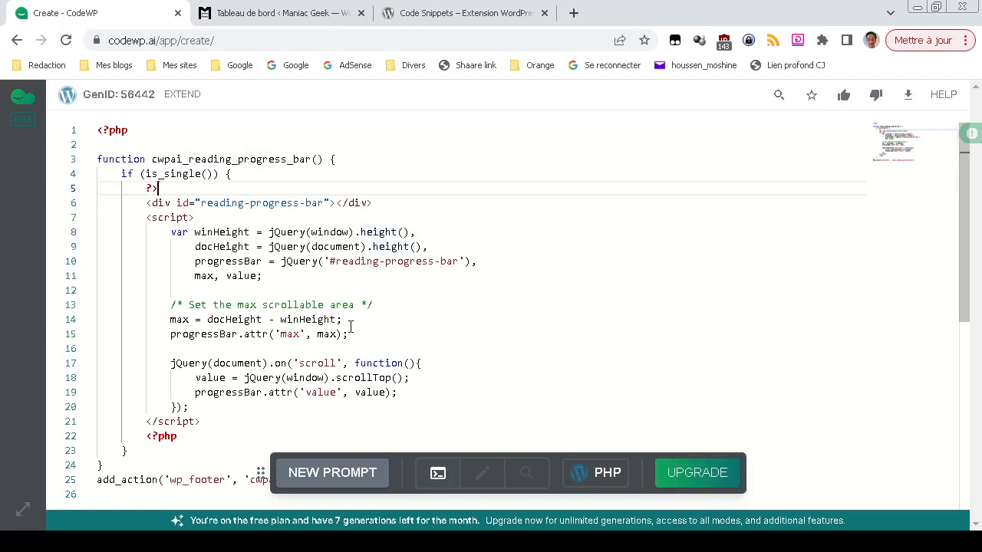
pyautogui.scroll(-1, 349, 327)
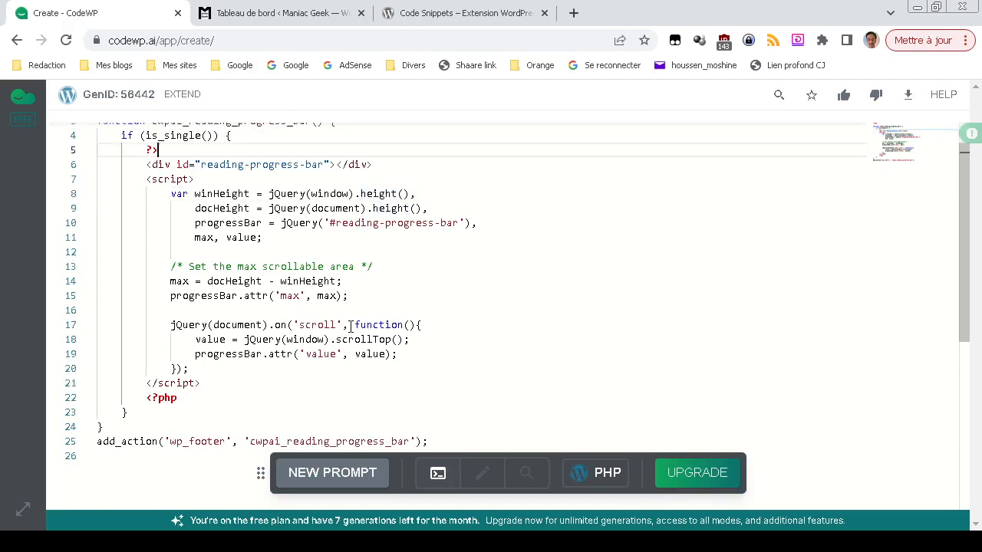
pyautogui.scroll(-1, 350, 327)
pyautogui.scroll(-2, 350, 327)
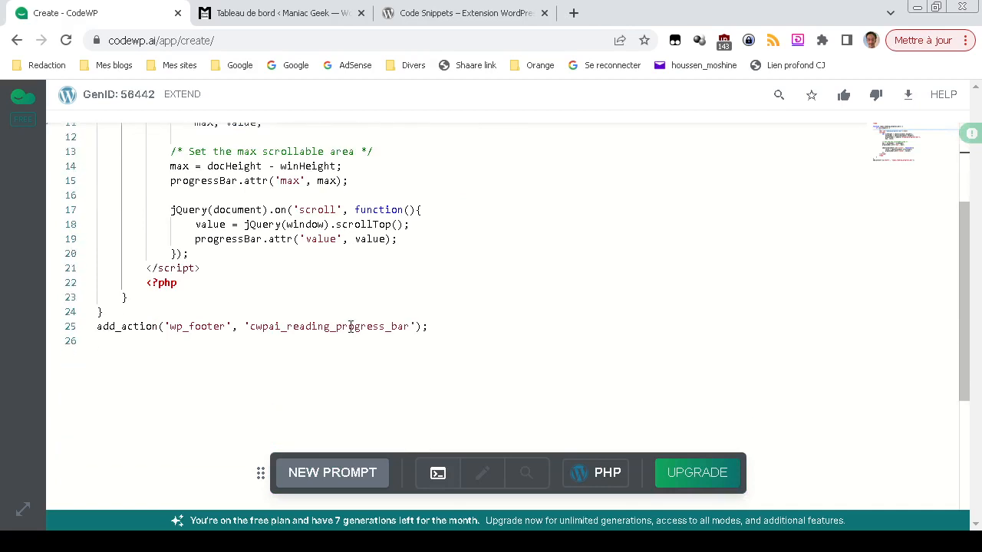
pyautogui.scroll(2, 349, 327)
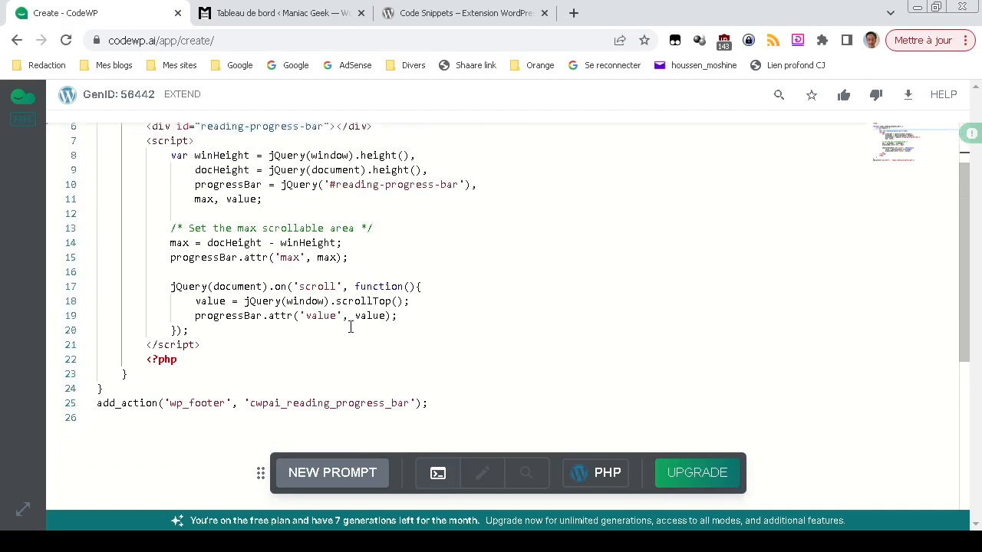
pyautogui.scroll(2, 353, 357)
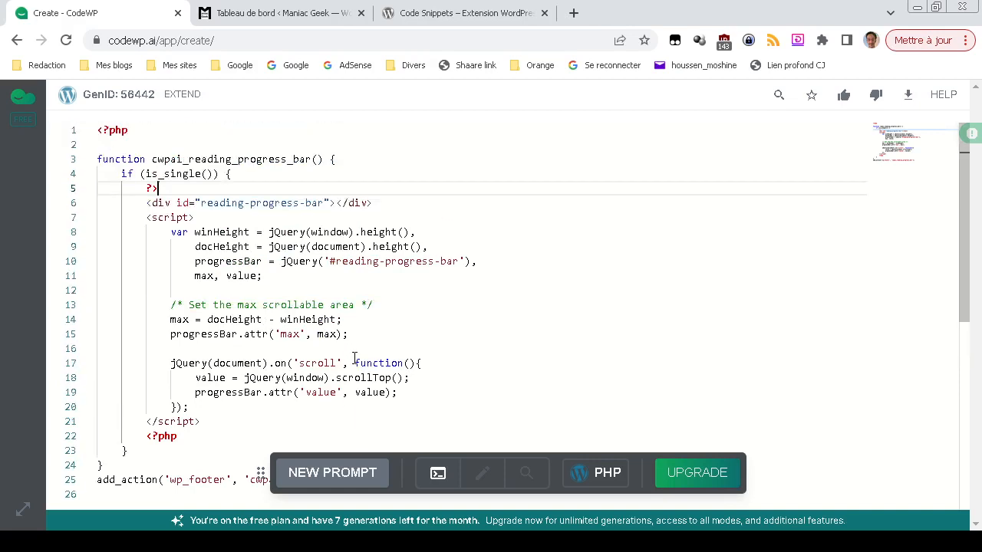
pyautogui.scroll(-3, 354, 361)
pyautogui.scroll(2, 355, 361)
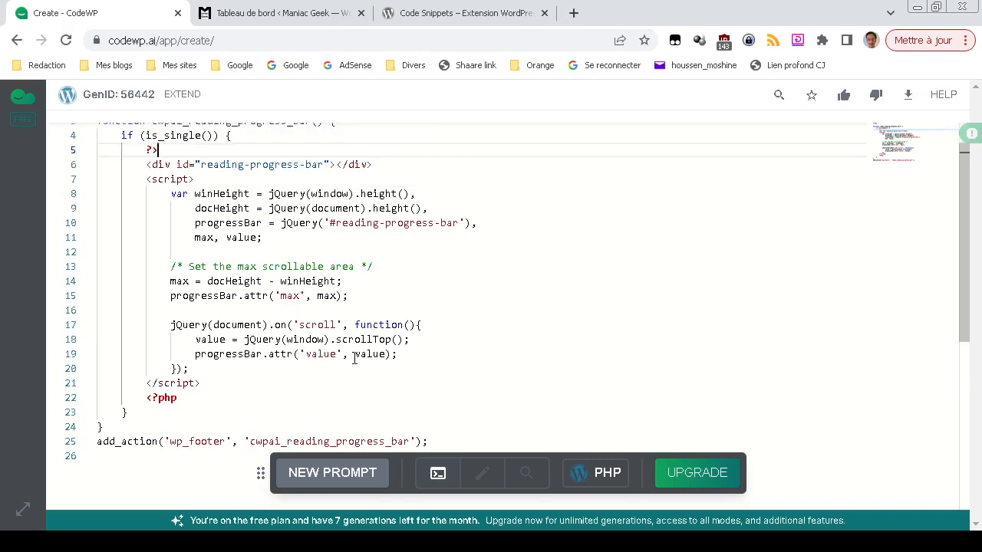
pyautogui.scroll(1, 354, 359)
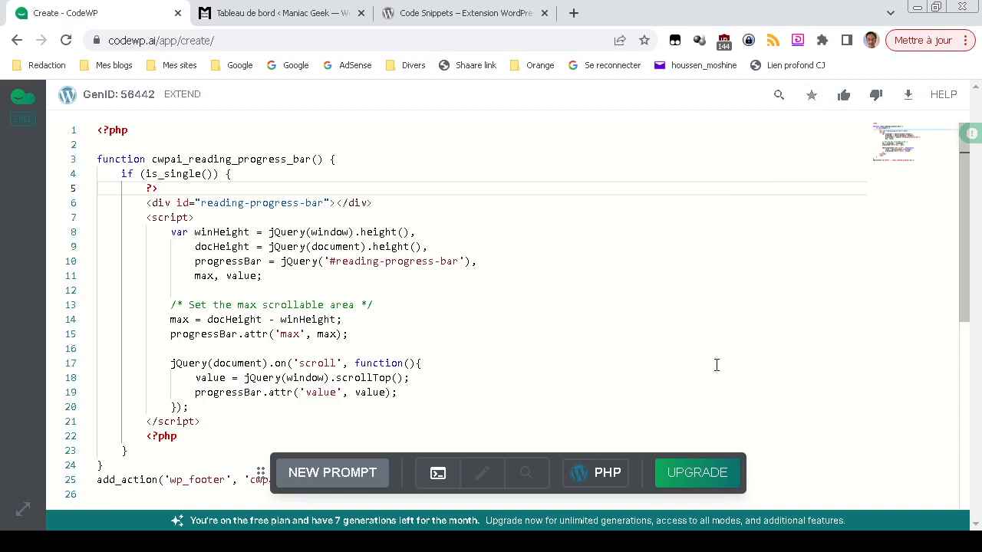
# Export the generated progress bar snippet as a JSON file for code snippet plugins and close the export dialog
pyautogui.click(910, 96)
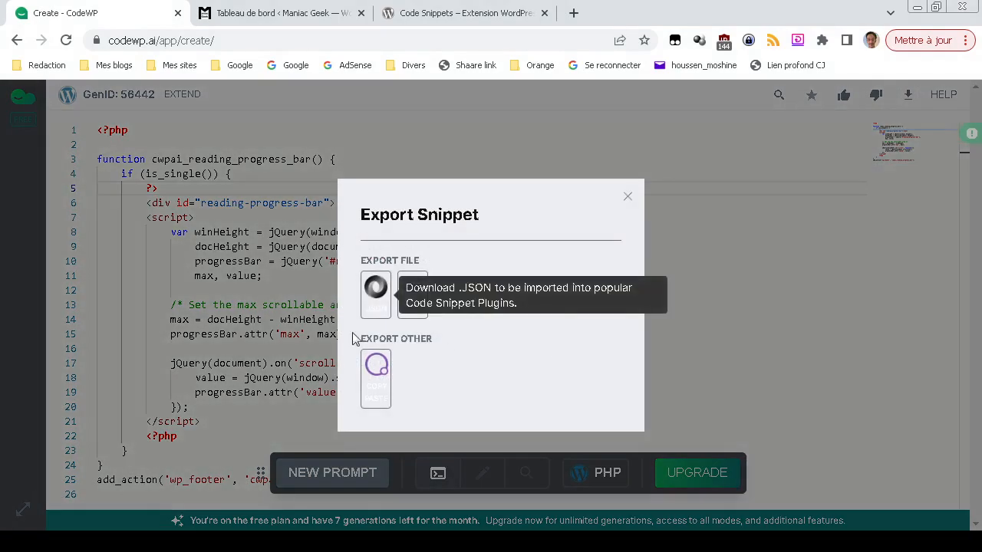
pyautogui.click(379, 285)
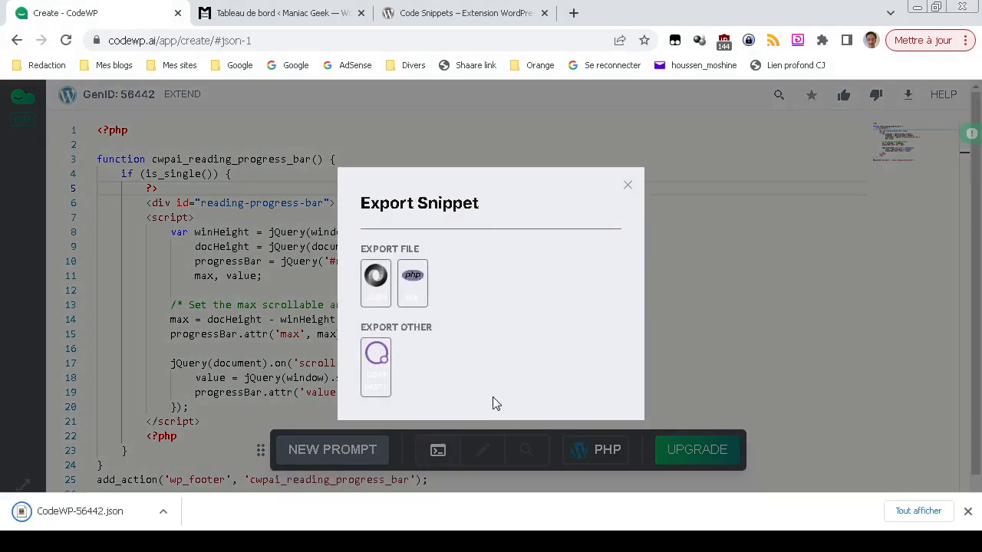
pyautogui.click(635, 214)
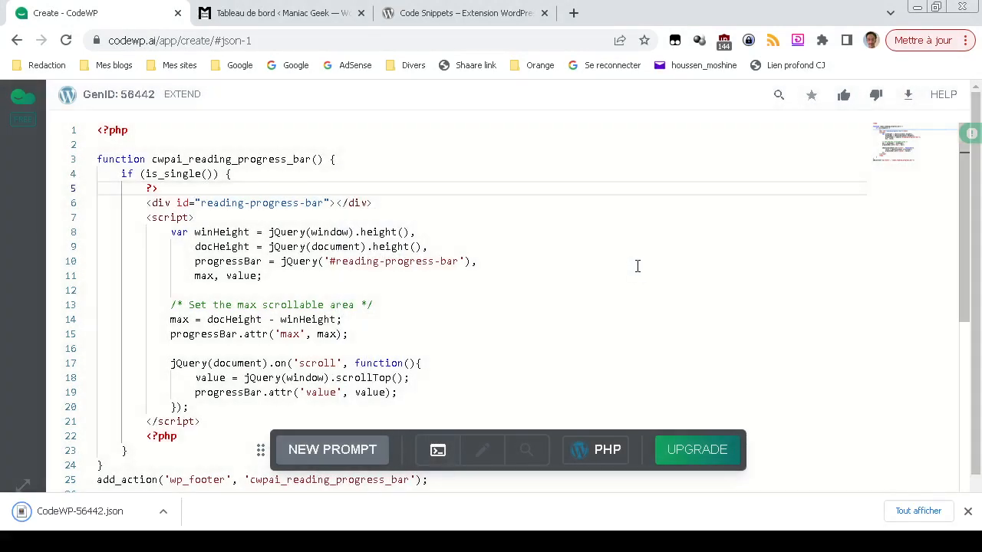
pyautogui.scroll(-4, 600, 283)
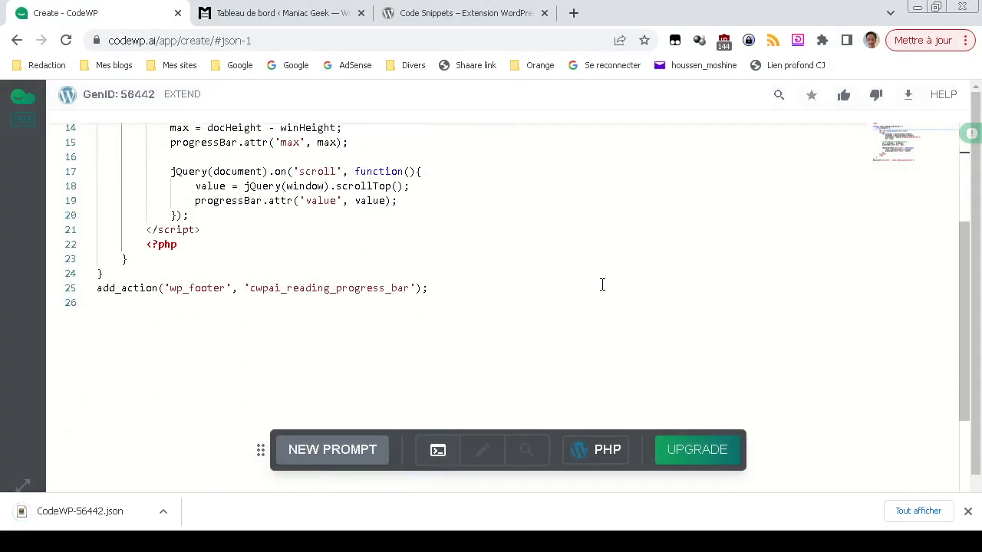
pyautogui.scroll(3, 602, 284)
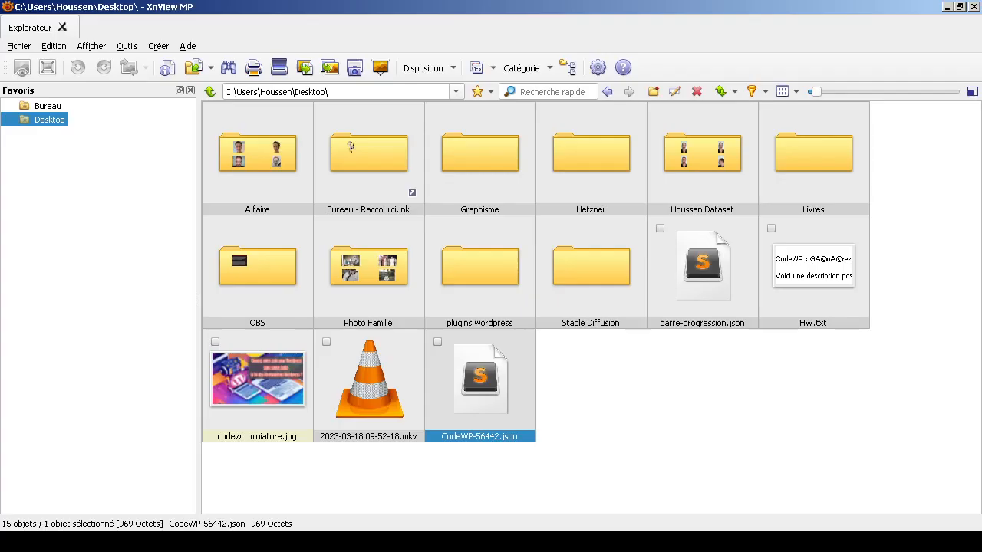
# Open CodeWP-56442.json and barre-progression.json from the Desktop folder to examine their contents, close both and return to the browser
pyautogui.doubleClick(479, 380)
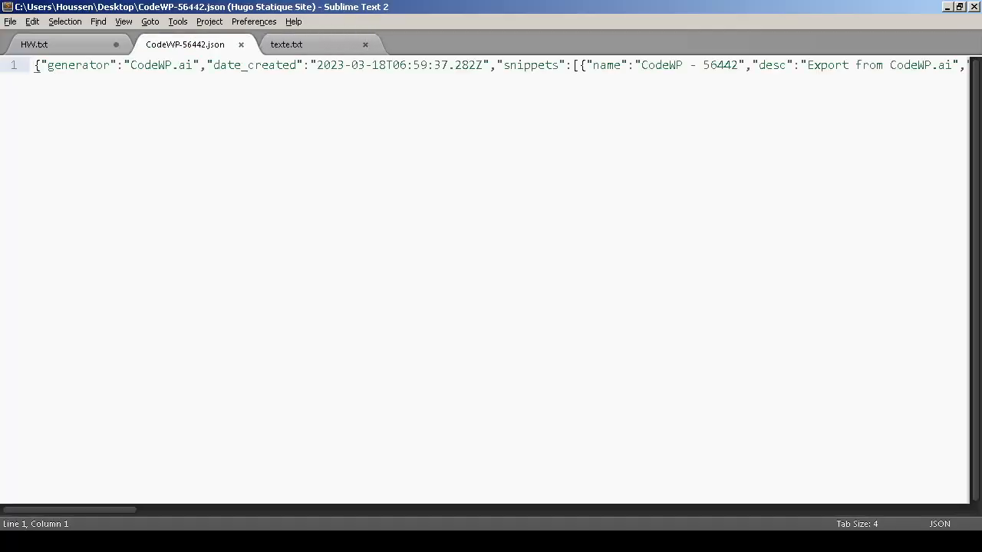
pyautogui.hotkey('ctrl', 'w')
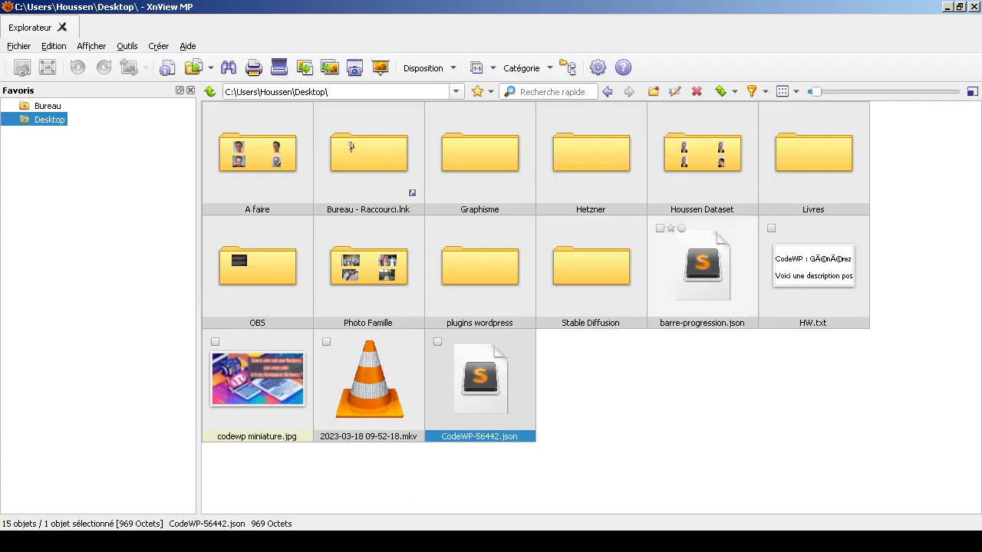
pyautogui.doubleClick(702, 268)
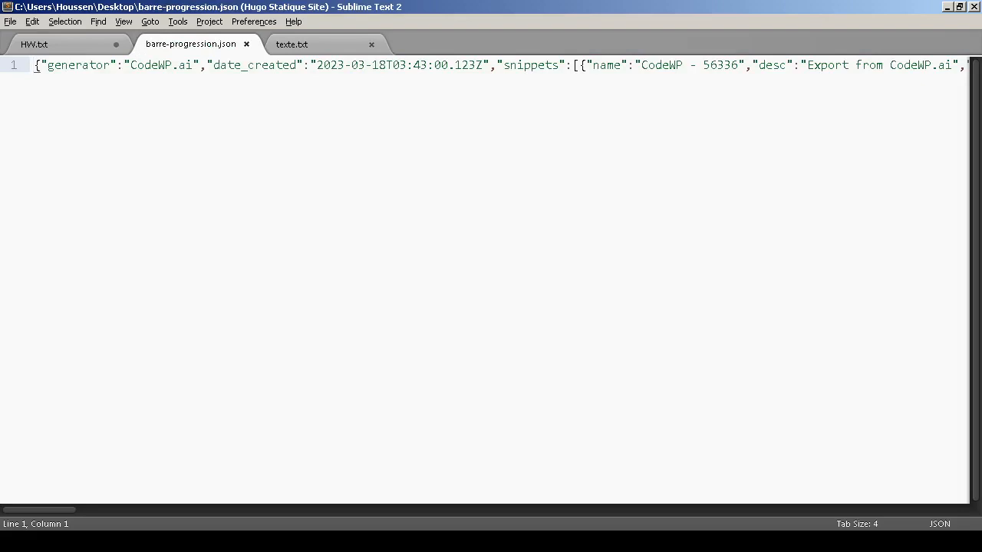
pyautogui.hotkey('ctrl', 'w')
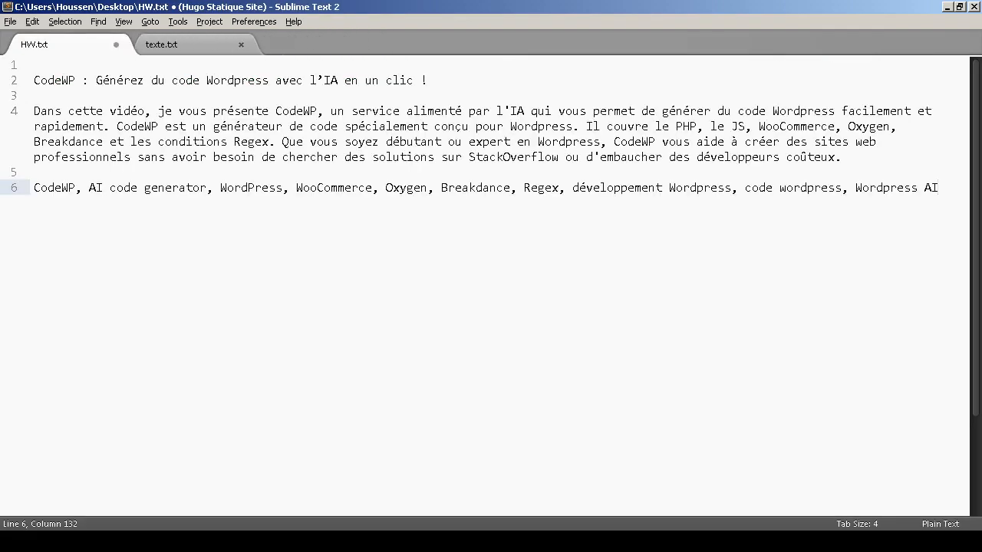
pyautogui.hotkey('alt', 'Tab')
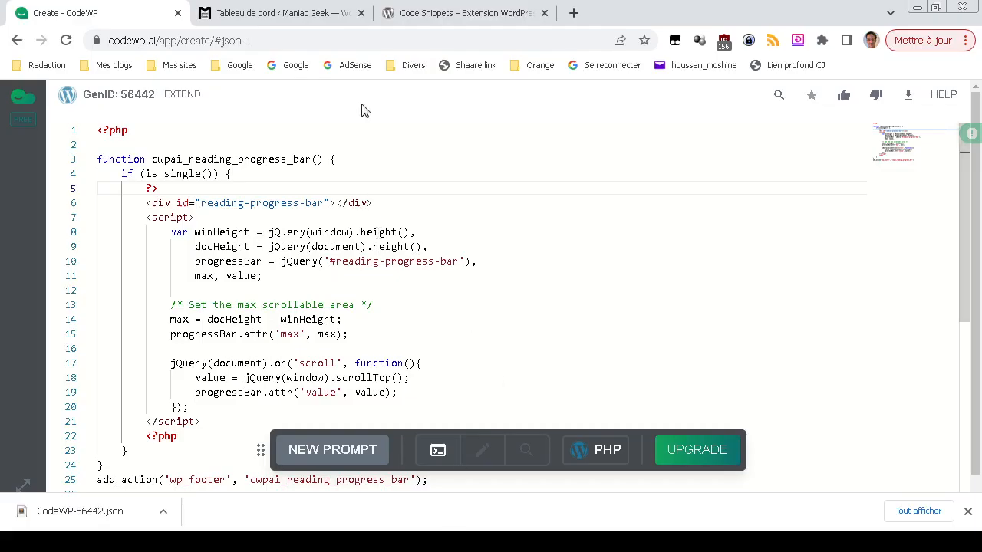
# Look over the WordPress dashboard and the Code Snippets plugin page on wordpress.org
pyautogui.click(292, 11)
pyautogui.scroll(-3, 46, 246)
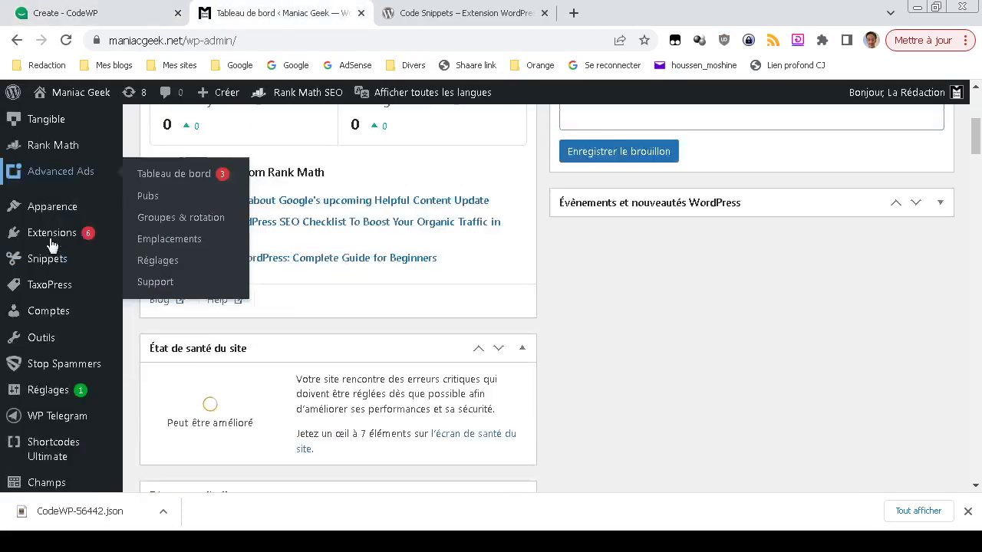
pyautogui.scroll(5, 221, 347)
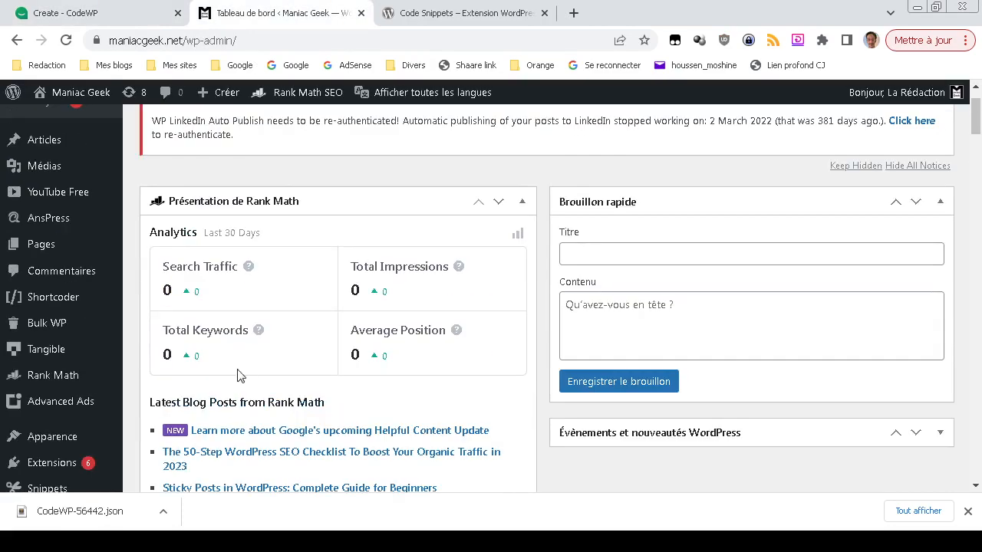
pyautogui.scroll(-2, 277, 377)
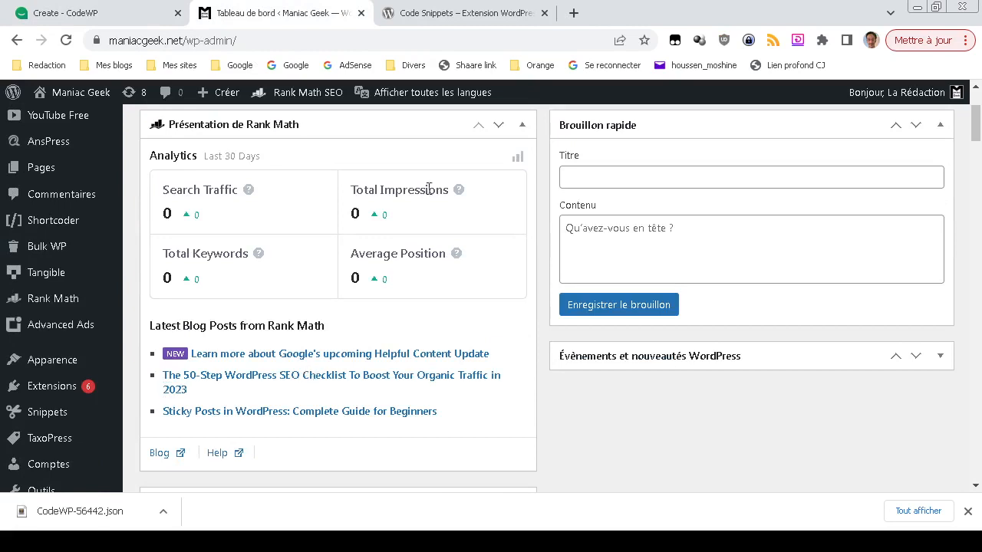
pyautogui.click(464, 9)
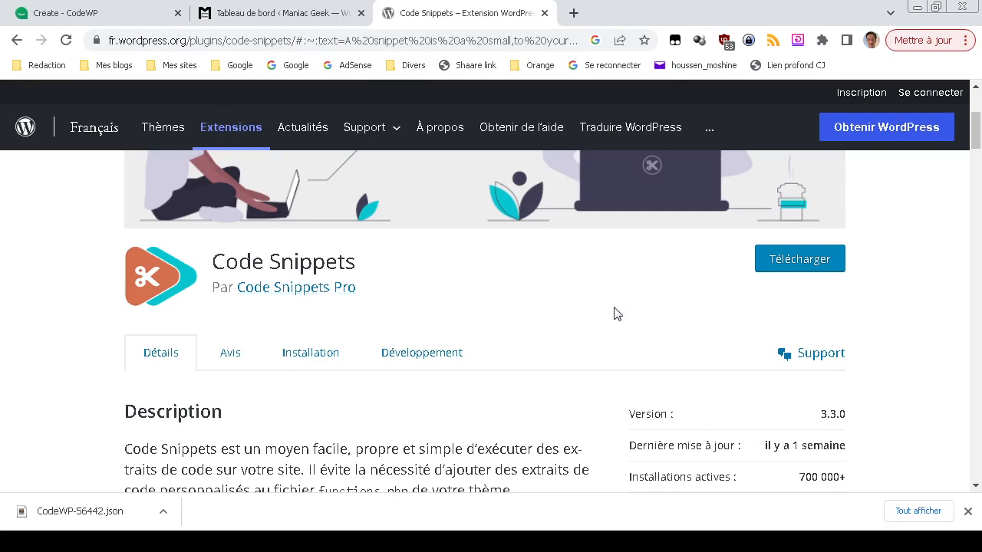
pyautogui.scroll(-2, 607, 324)
pyautogui.scroll(3, 606, 324)
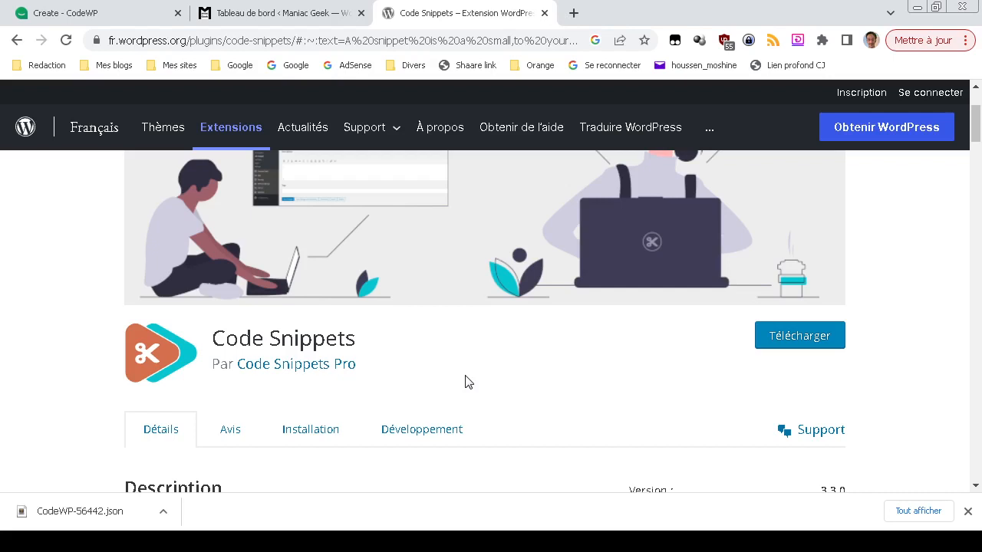
# Open the snippet import page in the Maniac Geek WordPress admin and go to its file upload section
pyautogui.click(244, 9)
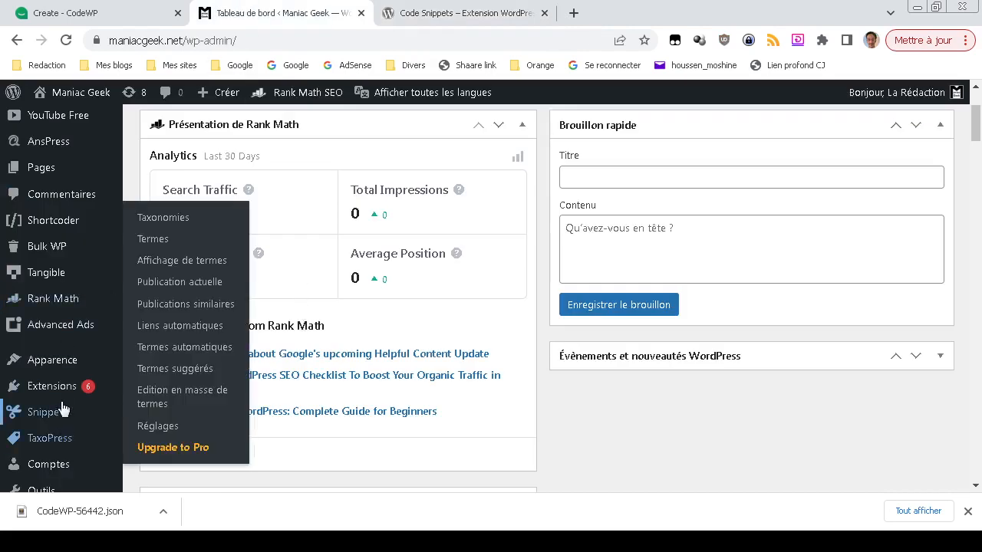
pyautogui.moveTo(62, 412)
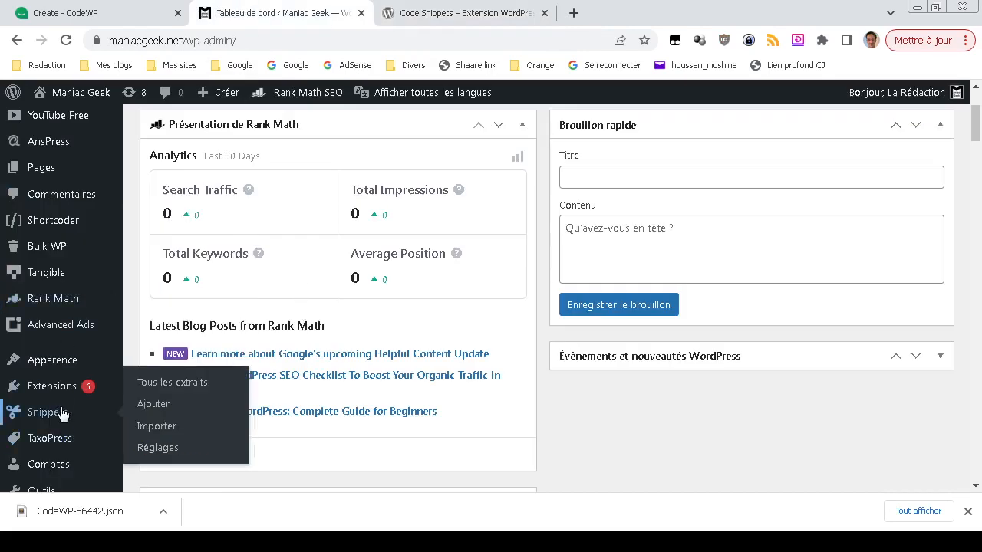
pyautogui.click(154, 429)
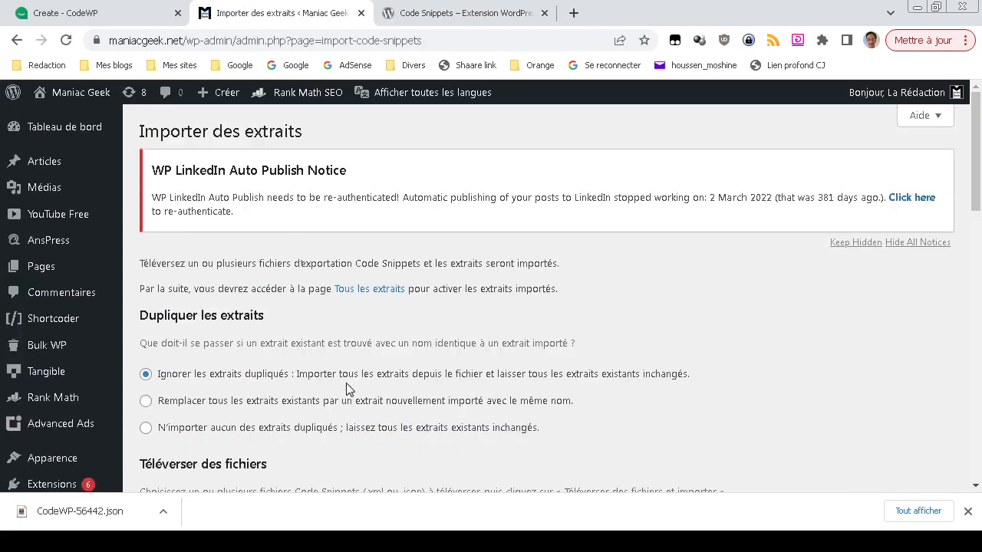
pyautogui.scroll(-3, 346, 388)
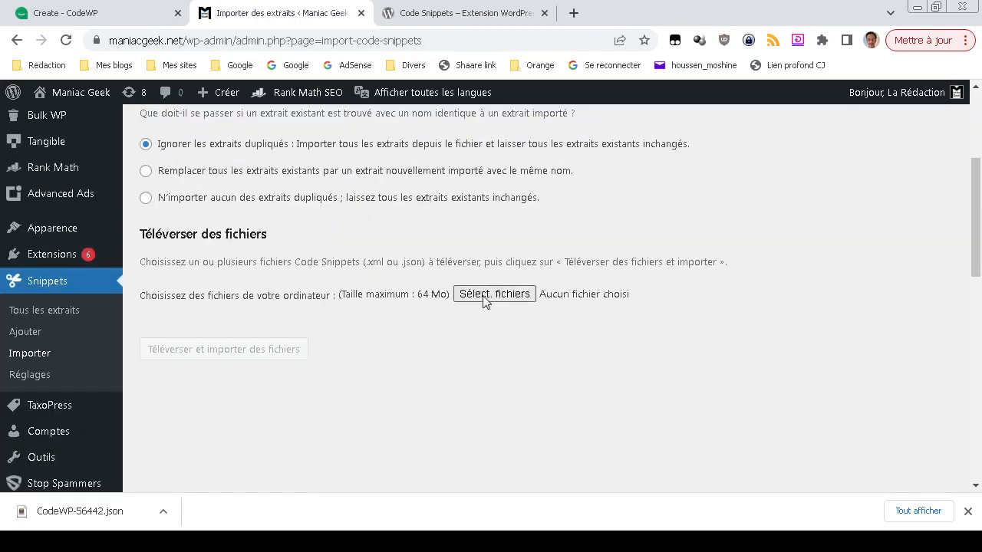
# Select CodeWP-56442.json from the Bureau folder and import it as a snippet
pyautogui.click(483, 299)
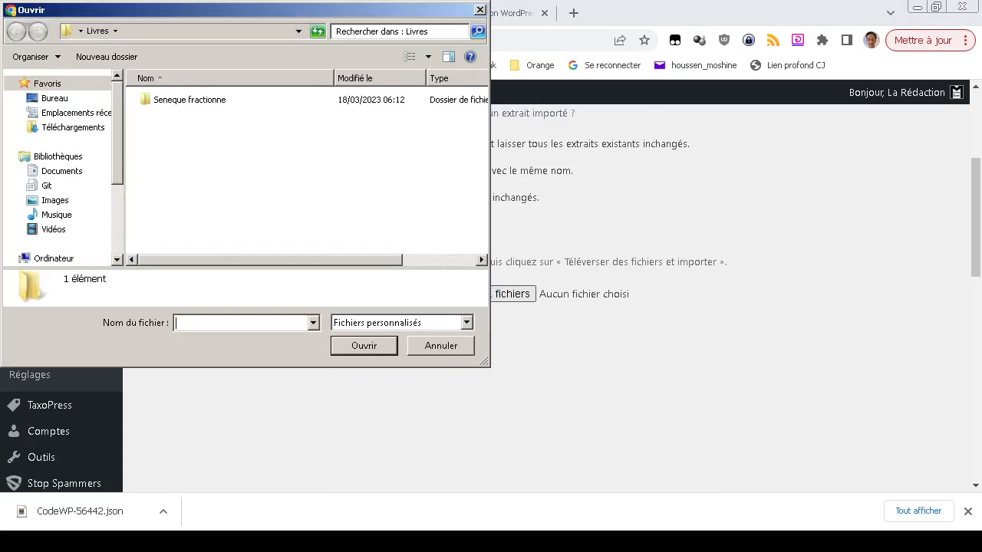
pyautogui.click(55, 98)
pyautogui.click(388, 98)
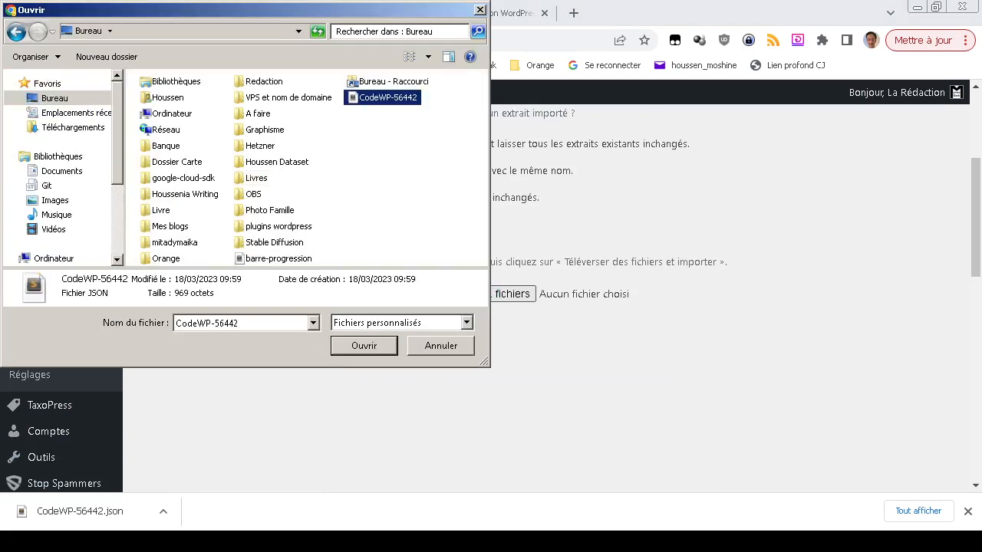
pyautogui.click(364, 346)
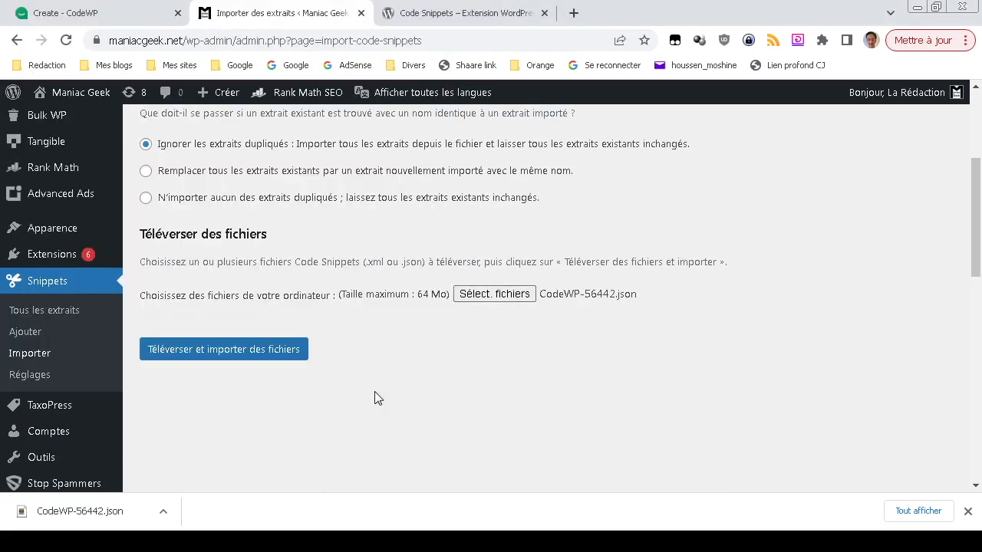
pyautogui.click(276, 354)
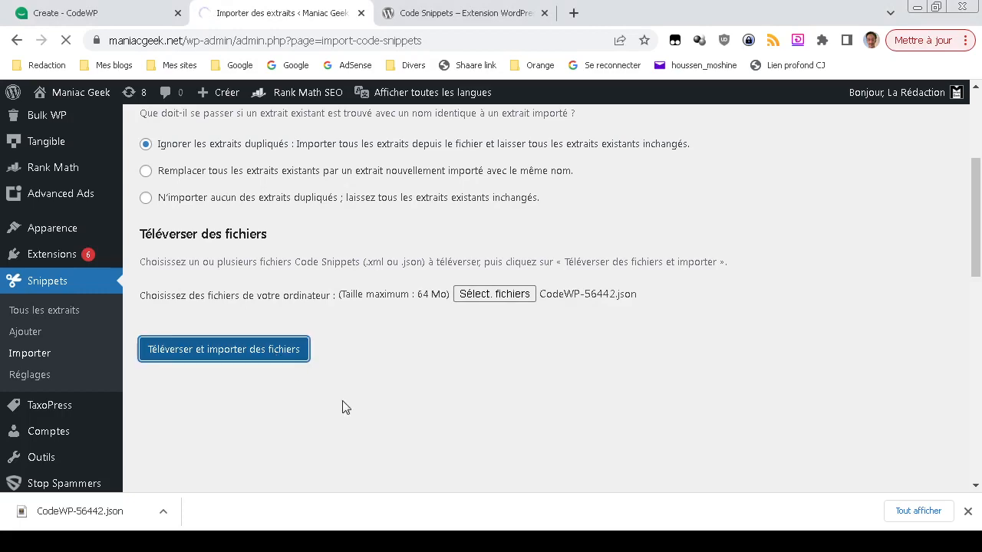
# Open the list of all snippets and locate the imported "CodeWP - 56442" entry
pyautogui.scroll(-1, 88, 348)
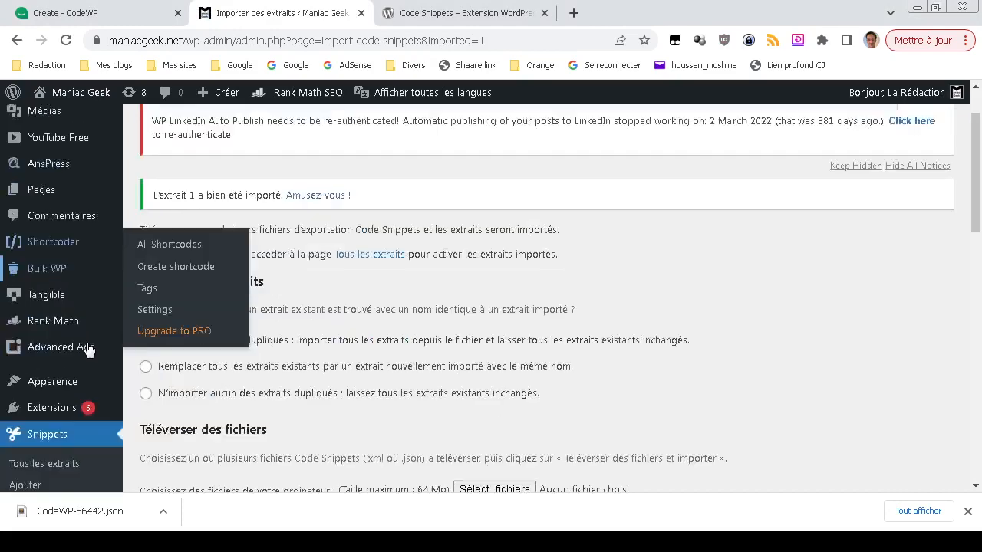
pyautogui.scroll(-2, 88, 349)
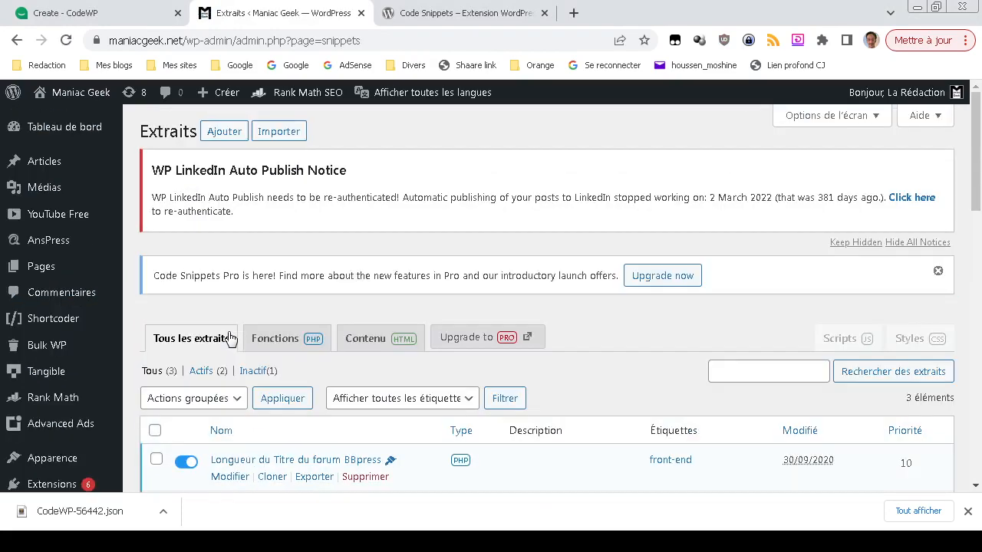
pyautogui.scroll(-3, 230, 338)
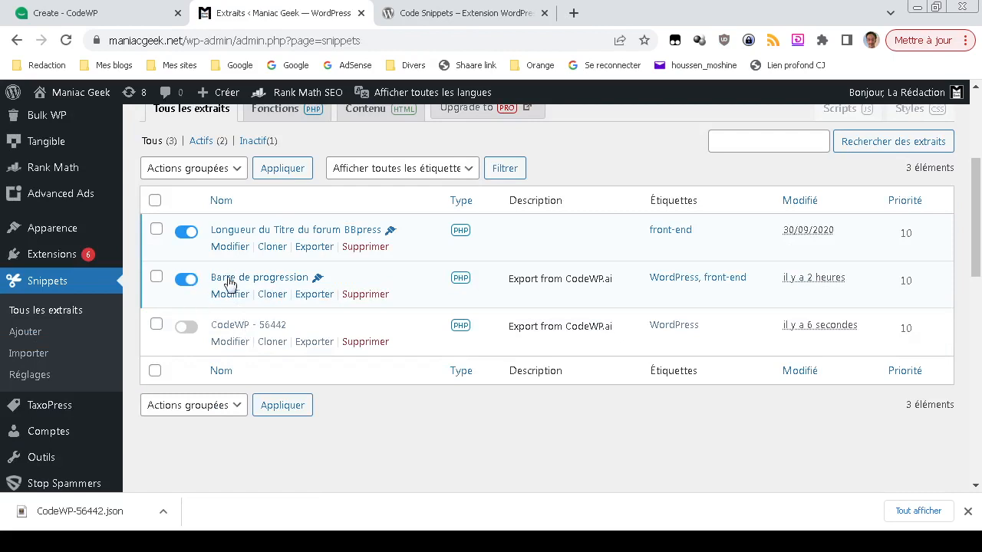
# Deactivate the "Barre de progression" snippet, try to activate "CodeWP - 56442" and open that snippet for editing
pyautogui.click(55, 11)
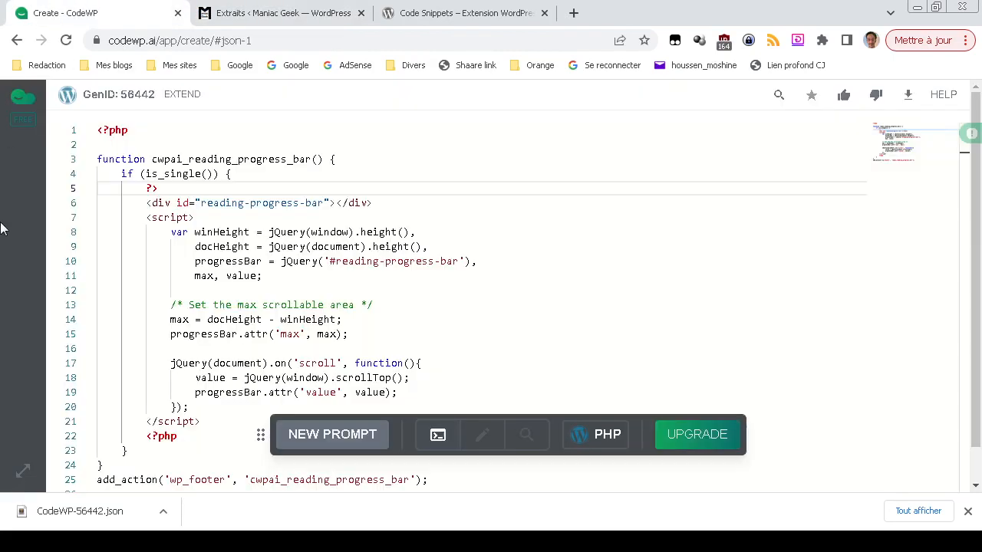
pyautogui.click(250, 9)
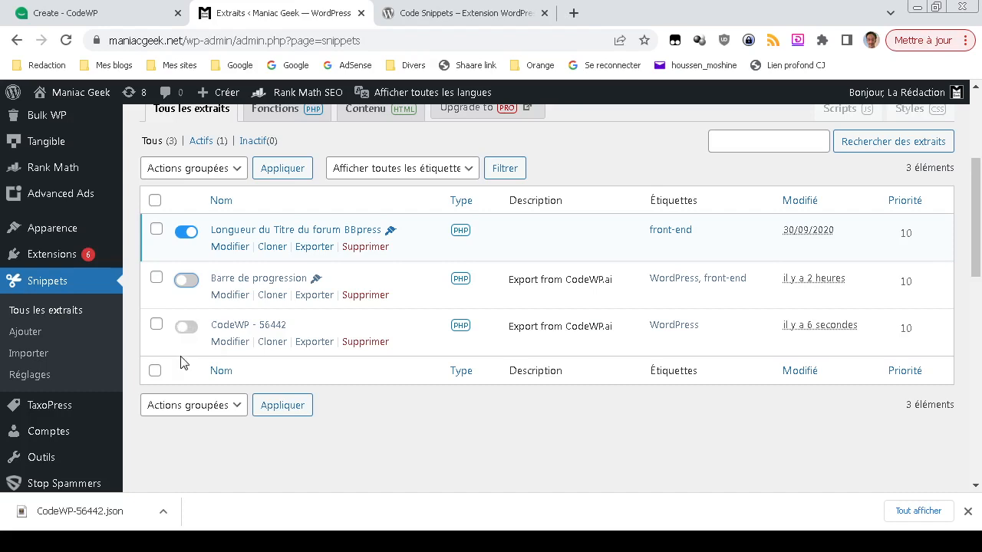
pyautogui.click(186, 329)
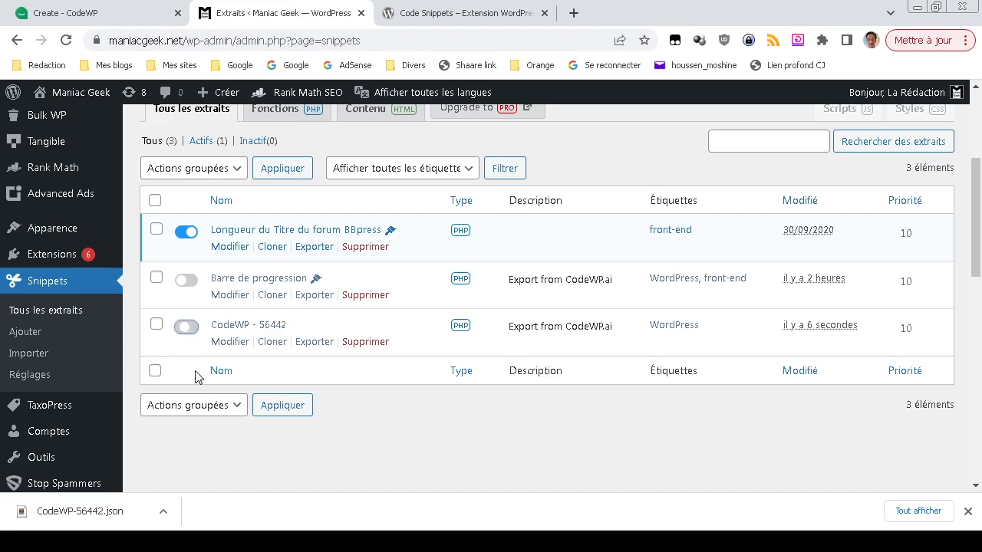
pyautogui.click(185, 328)
pyautogui.click(229, 342)
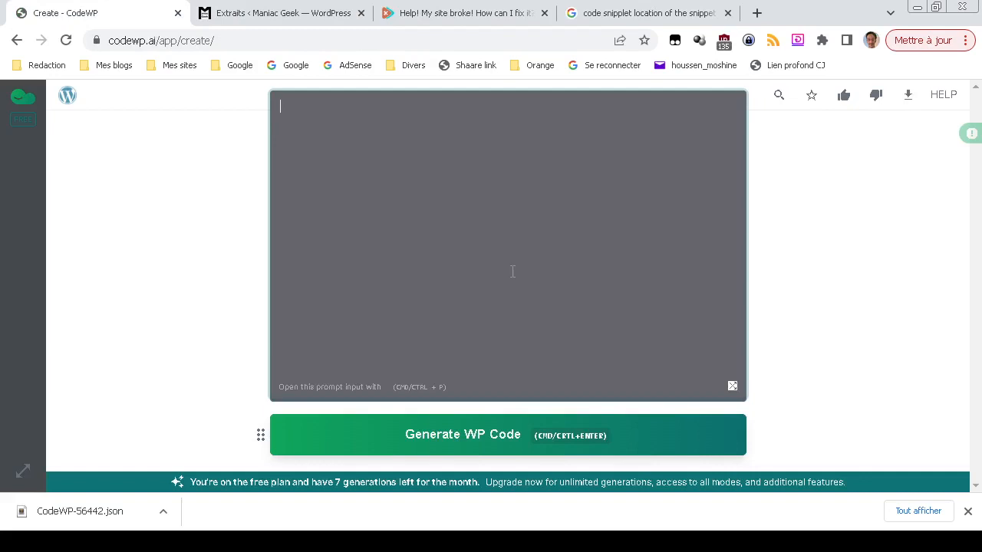
# Fill the CodeWP prompt with the French request for a bottom reading progress bar with percentage, CSS colour and Hueman Pro support, without "WordPress PHP:"
pyautogui.write("WordPress PHP: Générez Le Code Pour Une Barre De Progression Pour La Lecture D'un Article Par Un Visiteur. La Barre Doit Se Trouver En Bas. Elle Doit Afficher Un Pourcentage De Lecture. Ajoutez Du CSS Pour Qu'on Puisse Modifier La Couleur. Et Le Code Doit Pouvoir Tourner Sur Le Thème Hueman Pro")
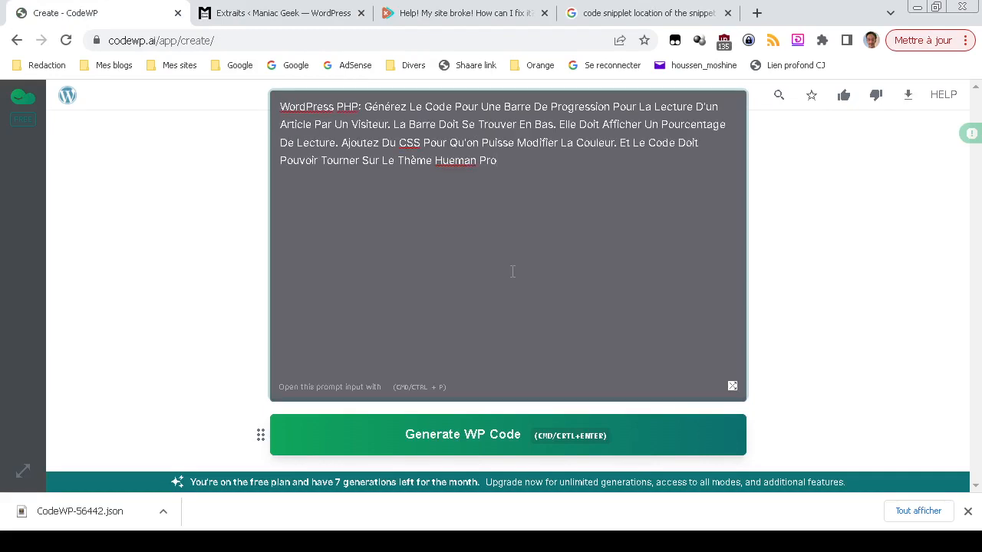
pyautogui.press('BackSpace')
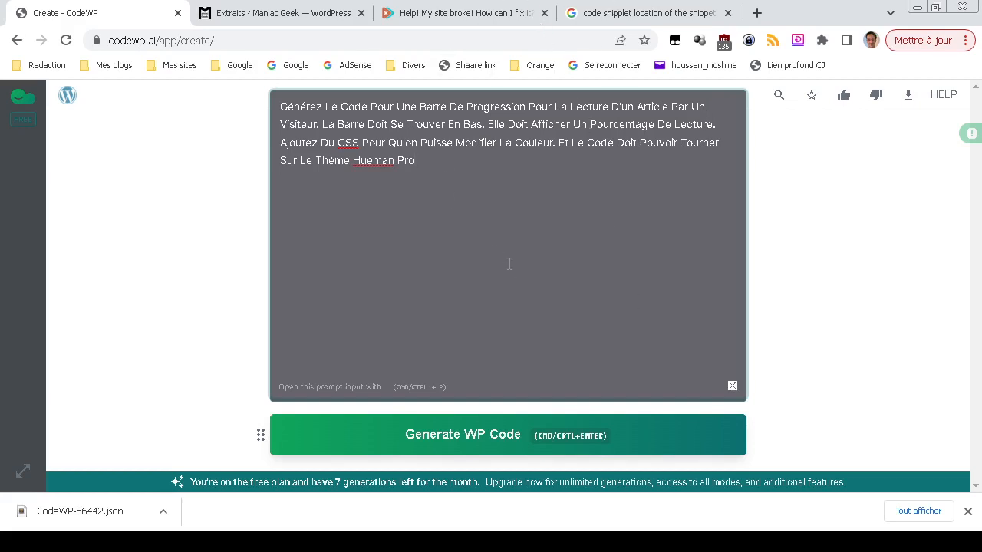
# Insert "afficher" after "Générez Le Code Pour" and "en chiffres" after "Un Pourcentage De Lecture" in the prompt
pyautogui.click(367, 107)
pyautogui.hotkey('ctrl', 'Return')
pyautogui.write('affiche')
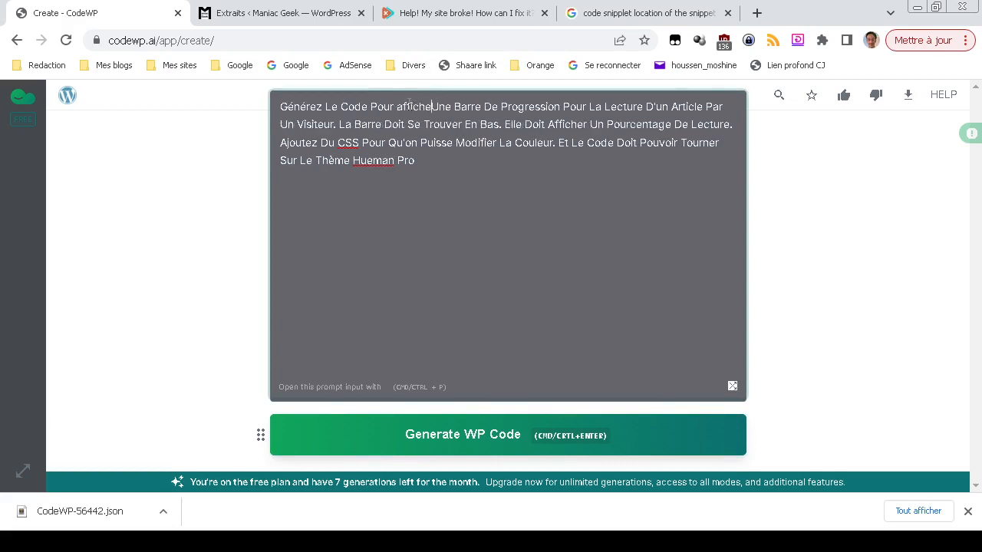
pyautogui.write('r')
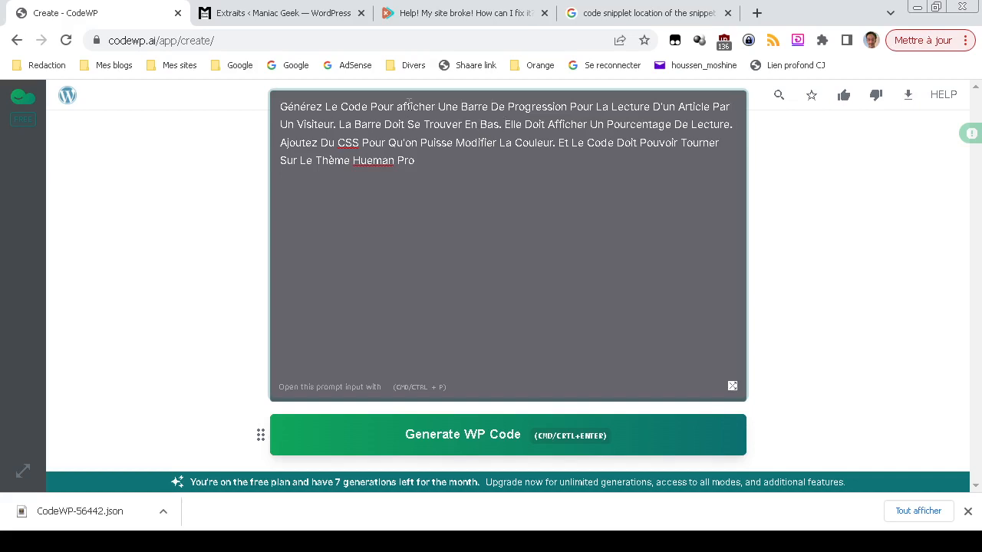
pyautogui.write('en chiffres')
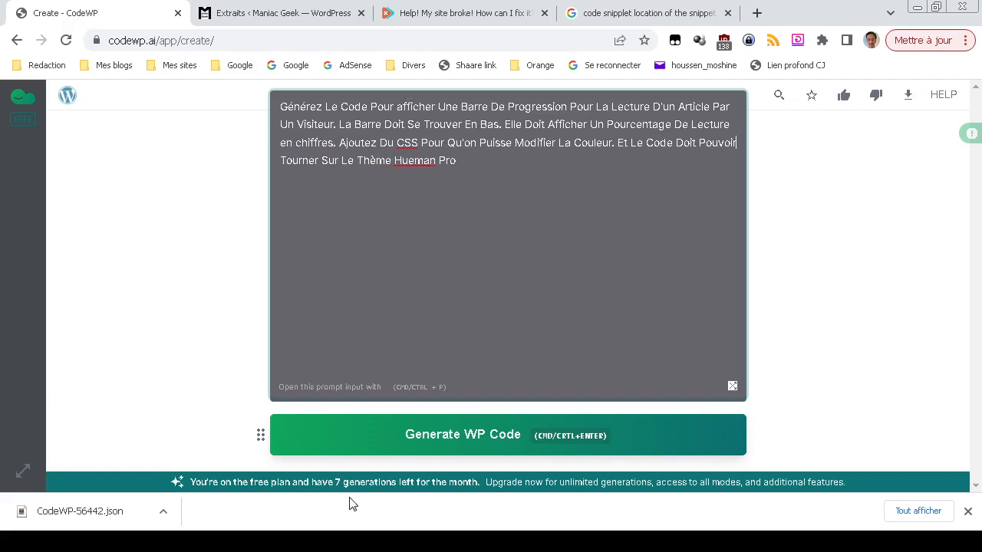
# Generate the WordPress code from the revised prompt and open the Code Snippets import page on the Maniac Geek site
pyautogui.click(368, 435)
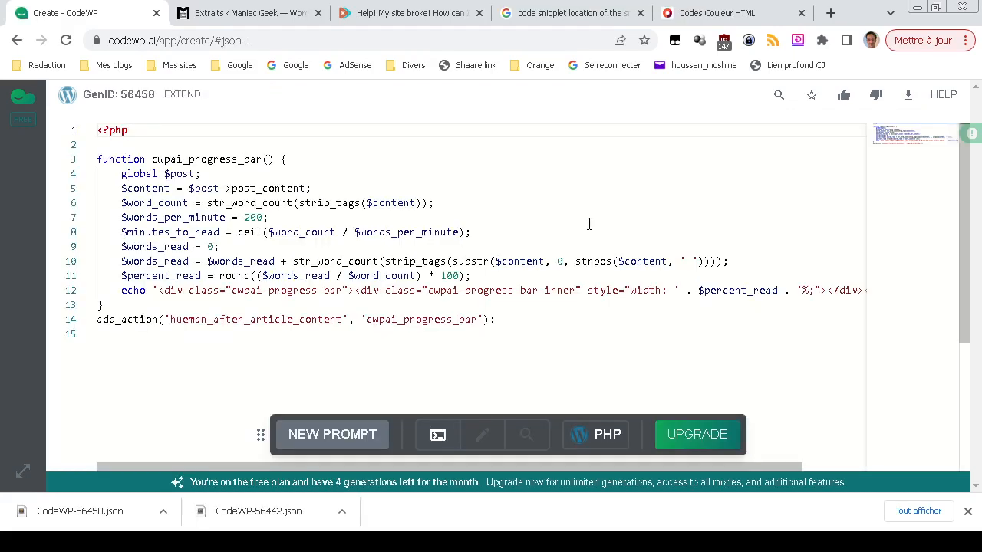
pyautogui.click(249, 10)
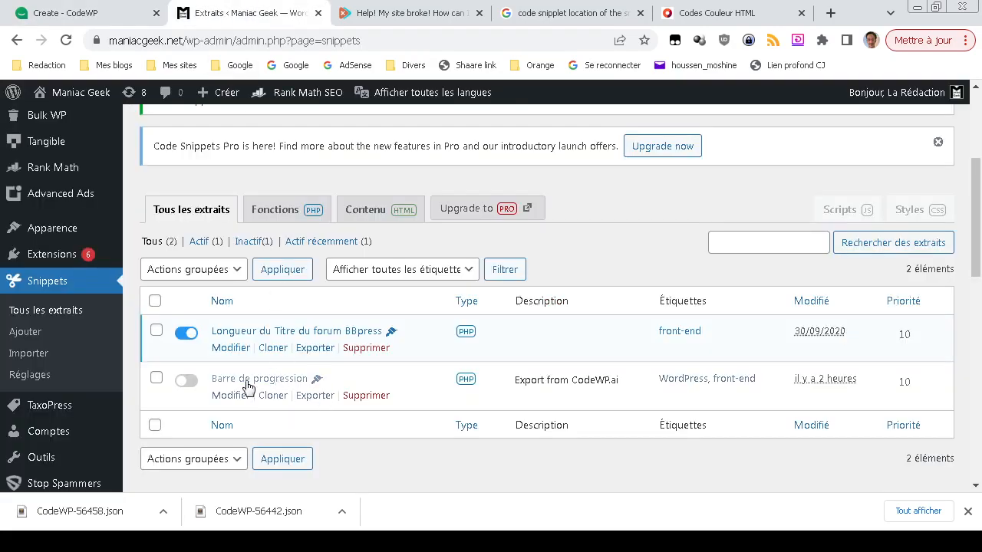
pyautogui.scroll(-1, 364, 440)
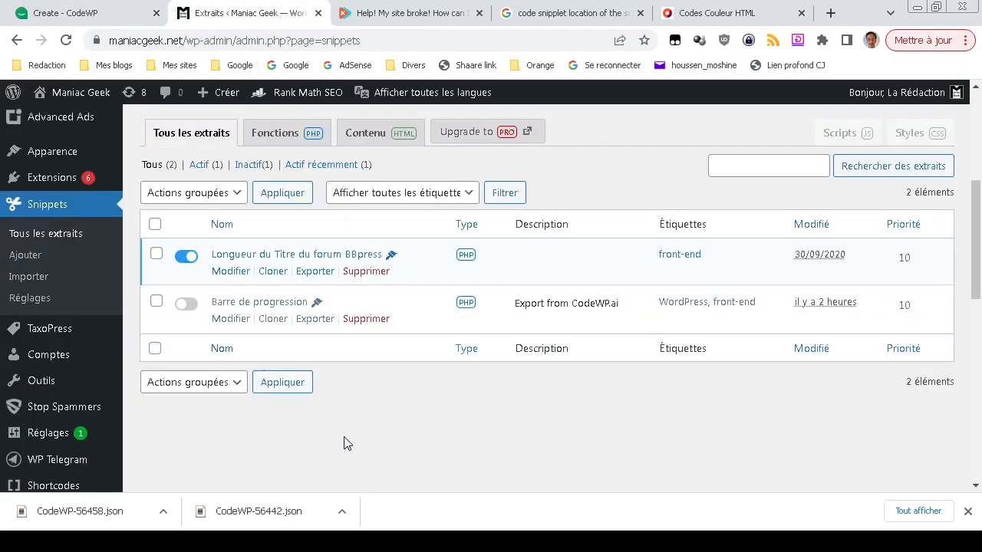
pyautogui.click(28, 276)
# Upload and import the generated snippet file CodeWP-56458.json from the desktop into Code Snippets
pyautogui.click(348, 542)
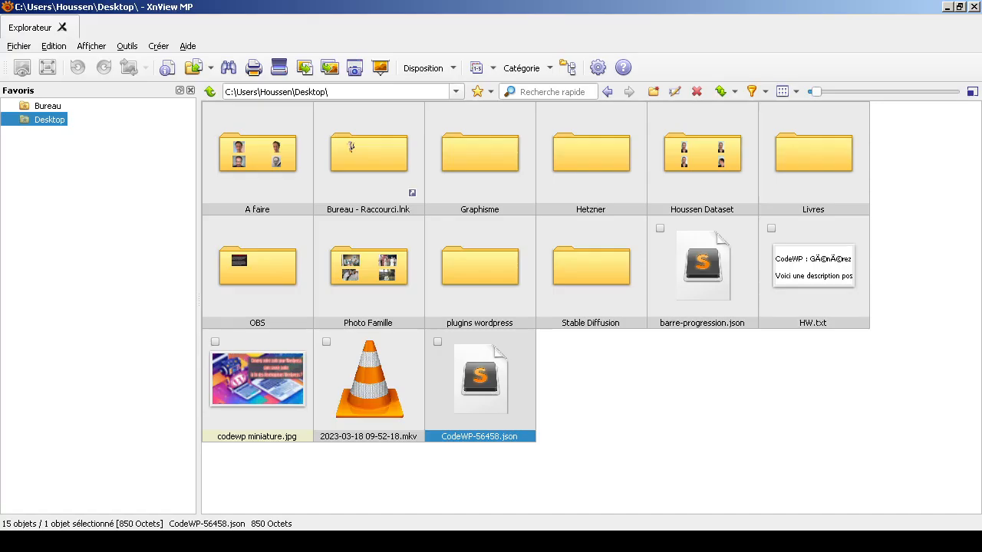
pyautogui.click(445, 542)
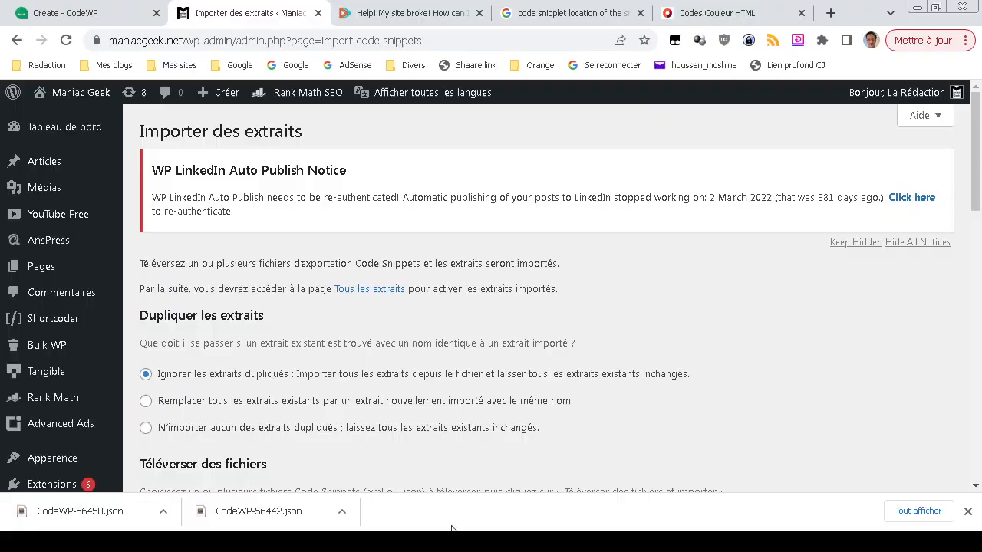
pyautogui.scroll(-3, 450, 463)
pyautogui.scroll(1, 446, 456)
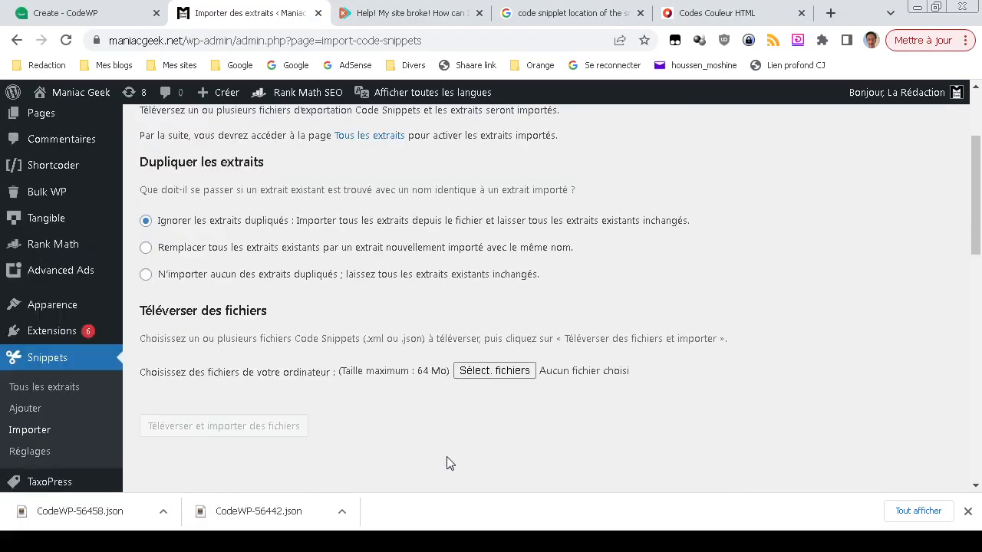
pyautogui.click(491, 373)
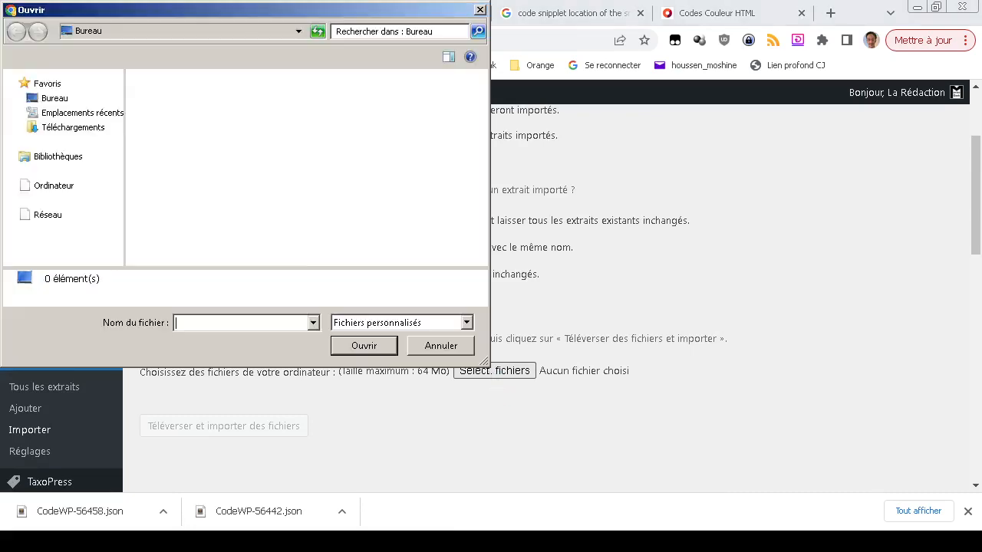
pyautogui.click(387, 97)
pyautogui.click(364, 346)
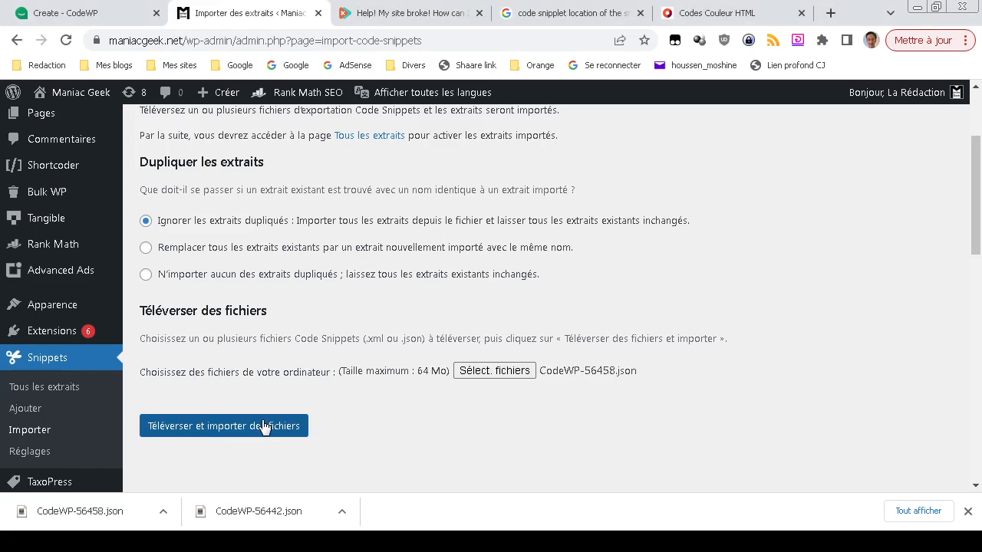
pyautogui.click(264, 428)
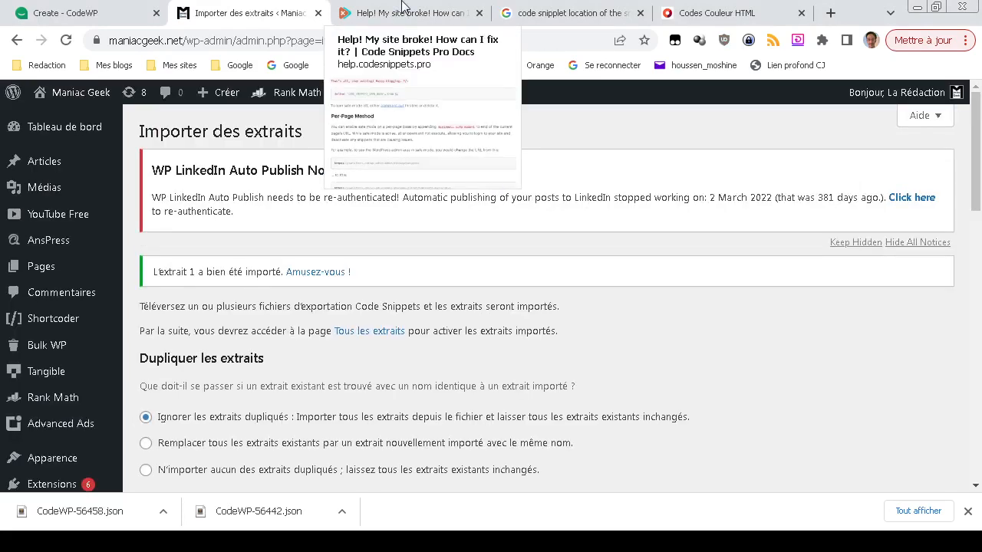
# Review the global and per-page safe mode methods in the Code Snippets help article, and return to the WordPress admin
pyautogui.click(402, 5)
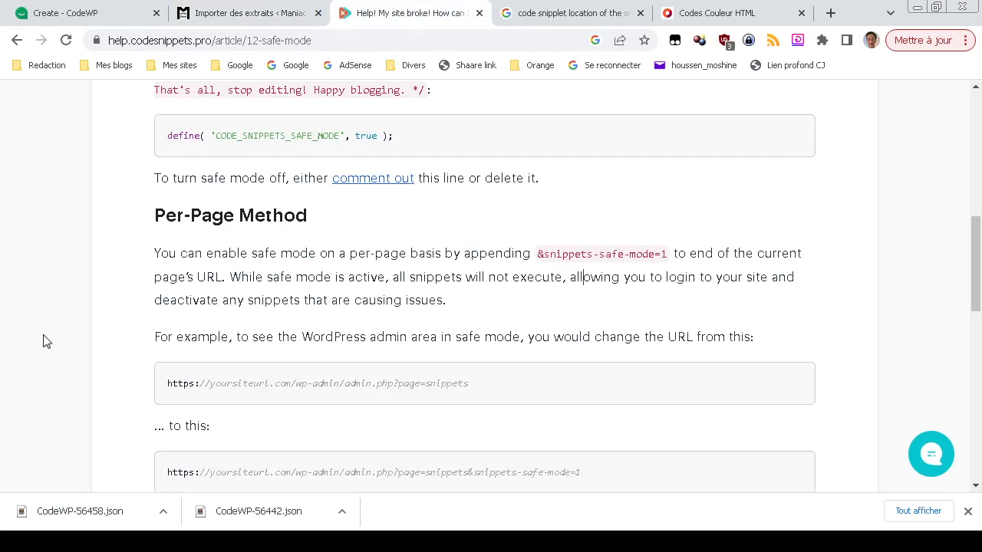
pyautogui.scroll(3, 43, 341)
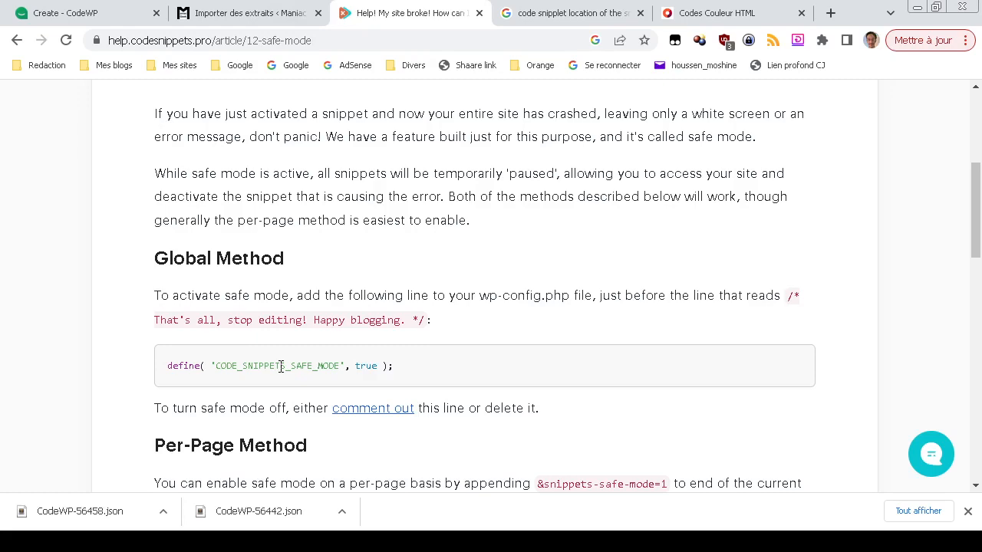
pyautogui.click(246, 13)
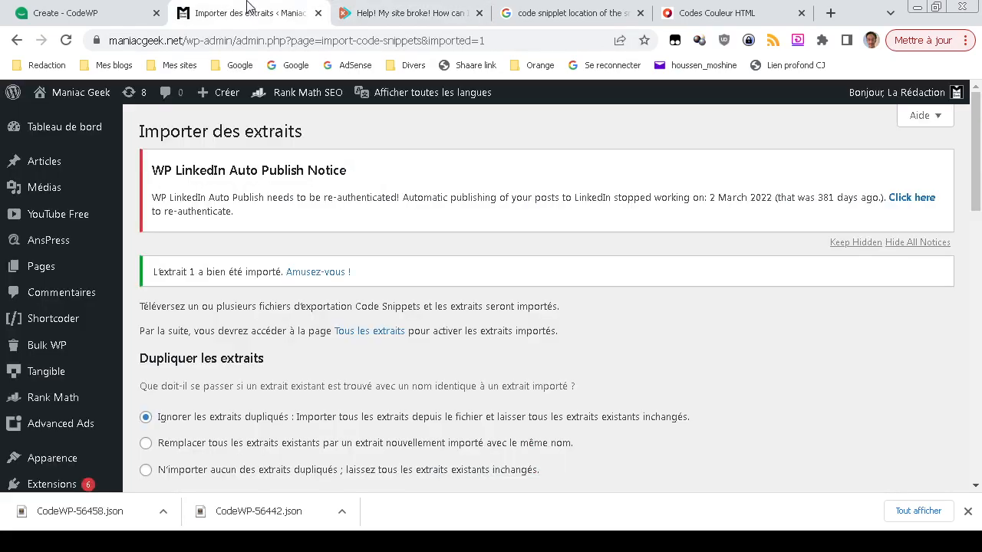
# Open the list of all snippets and activate the imported "CodeWP - 56458" snippet
pyautogui.scroll(-3, 427, 364)
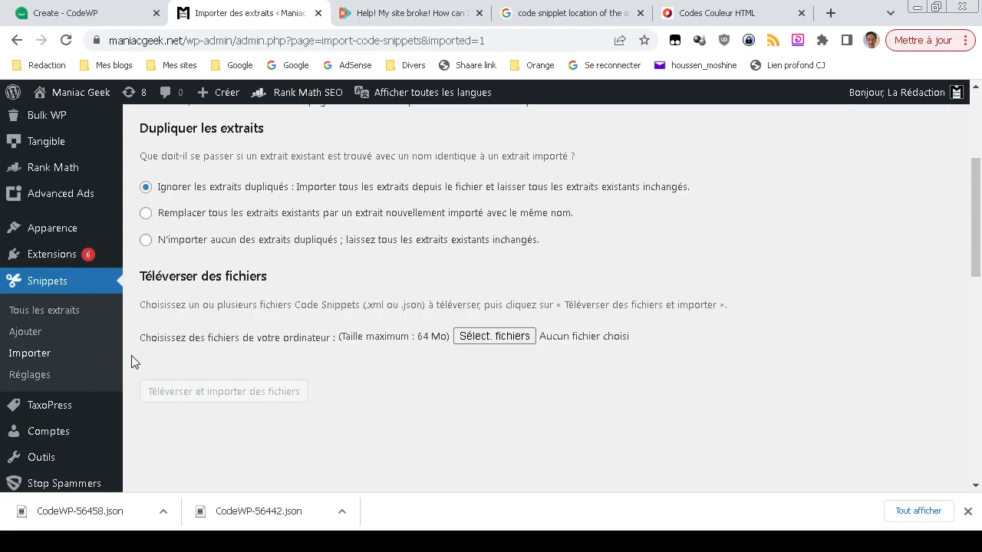
pyautogui.click(56, 315)
pyautogui.scroll(-4, 338, 389)
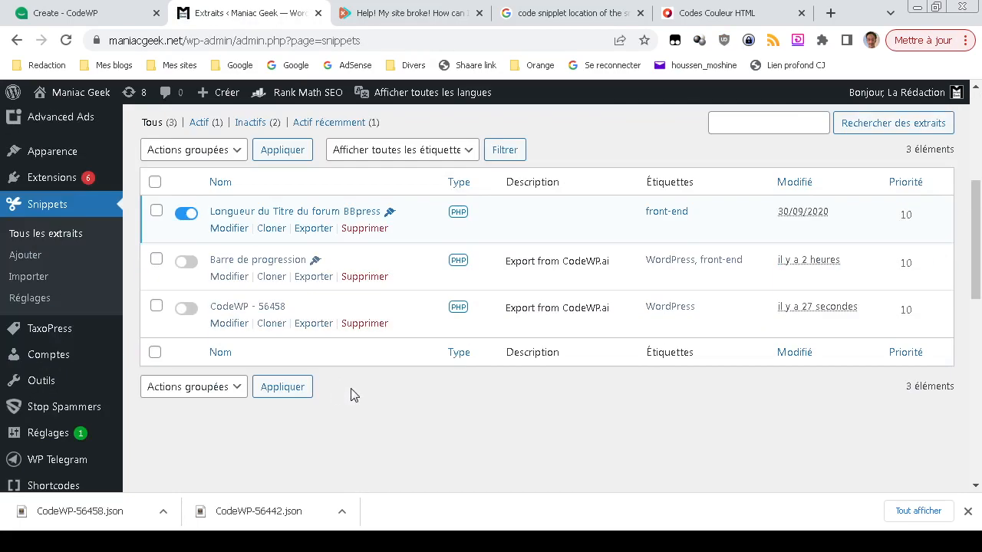
pyautogui.click(187, 310)
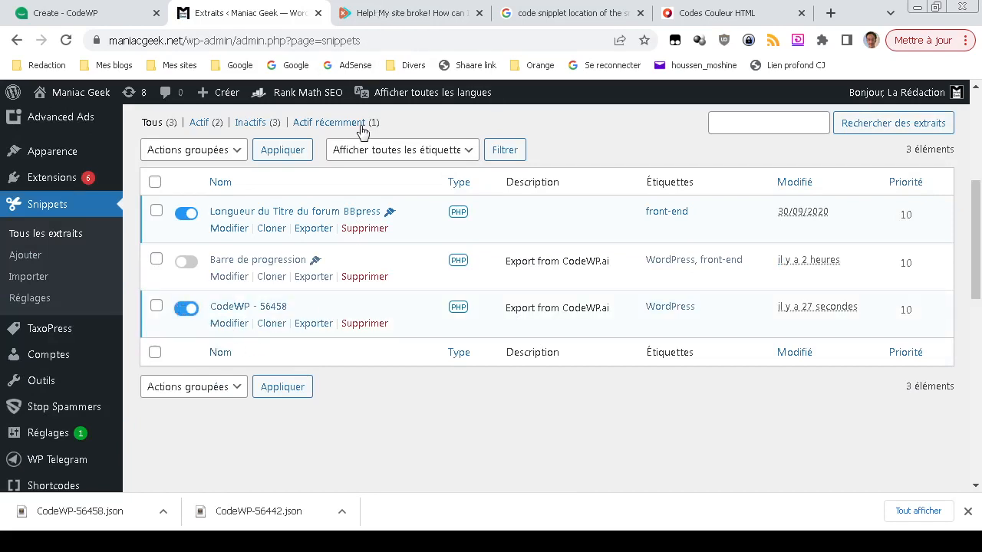
# Open the site in a new tab and examine the GPT-4 article for visually impaired people for a reading progress bar
pyautogui.moveTo(108, 98)
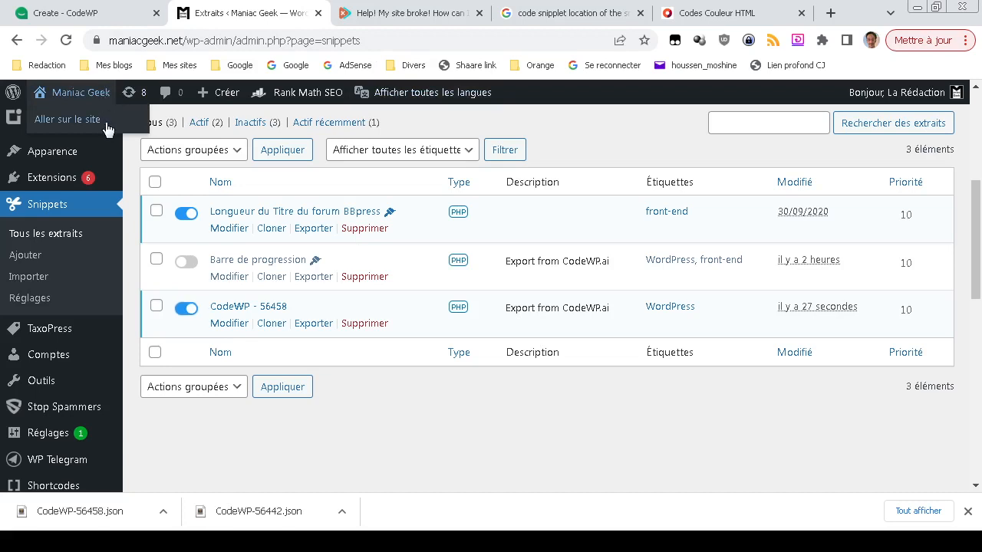
pyautogui.rightClick(108, 121)
pyautogui.click(154, 132)
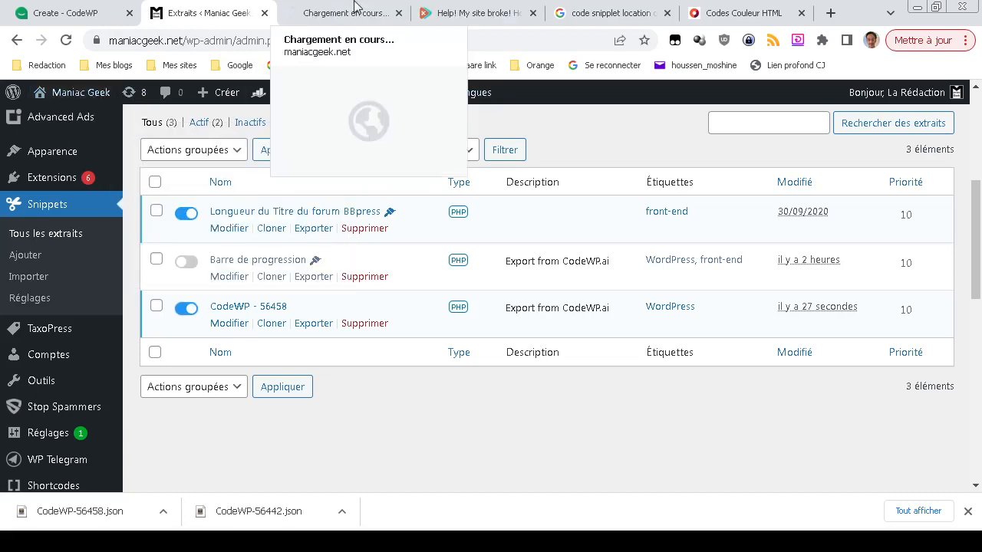
pyautogui.click(354, 7)
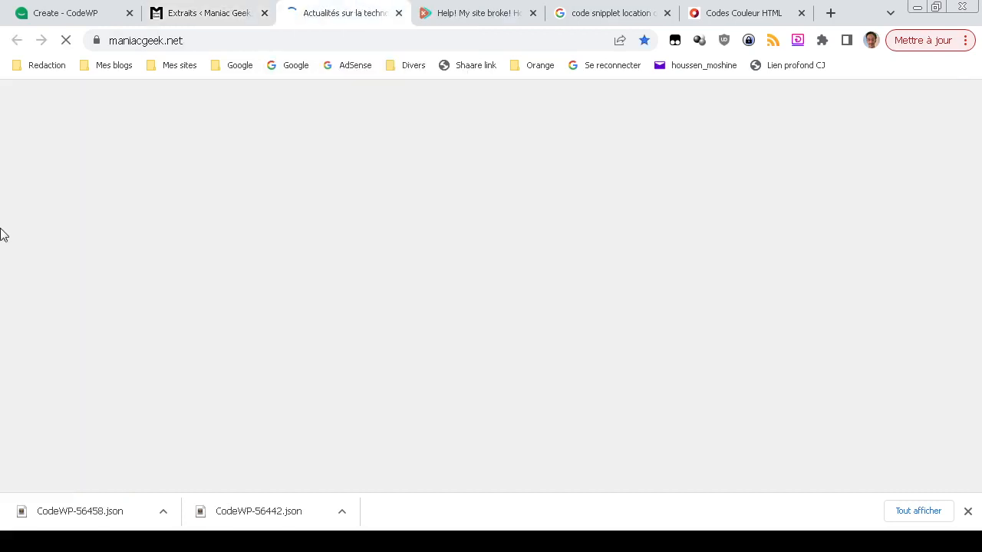
pyautogui.scroll(-5, 2, 307)
pyautogui.scroll(-5, 2, 313)
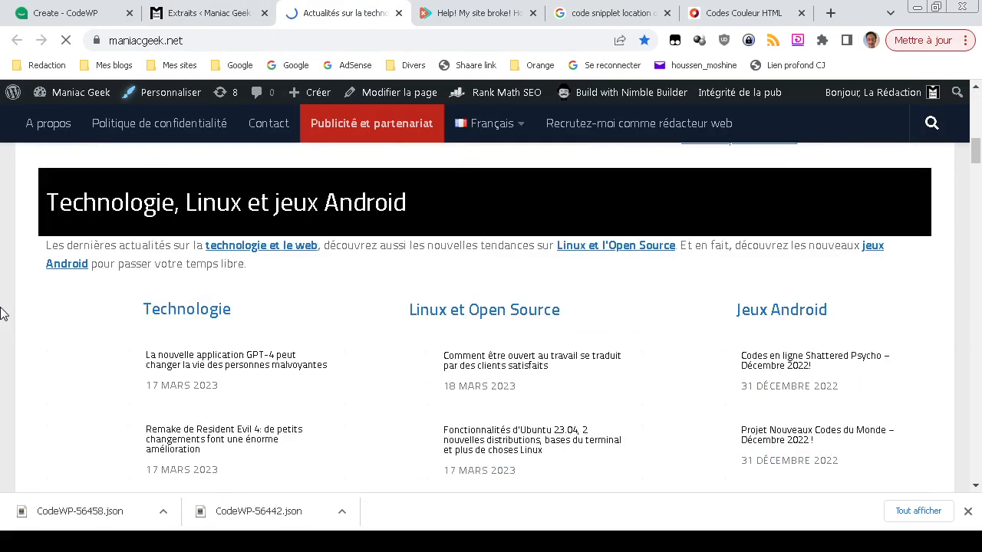
pyautogui.click(274, 214)
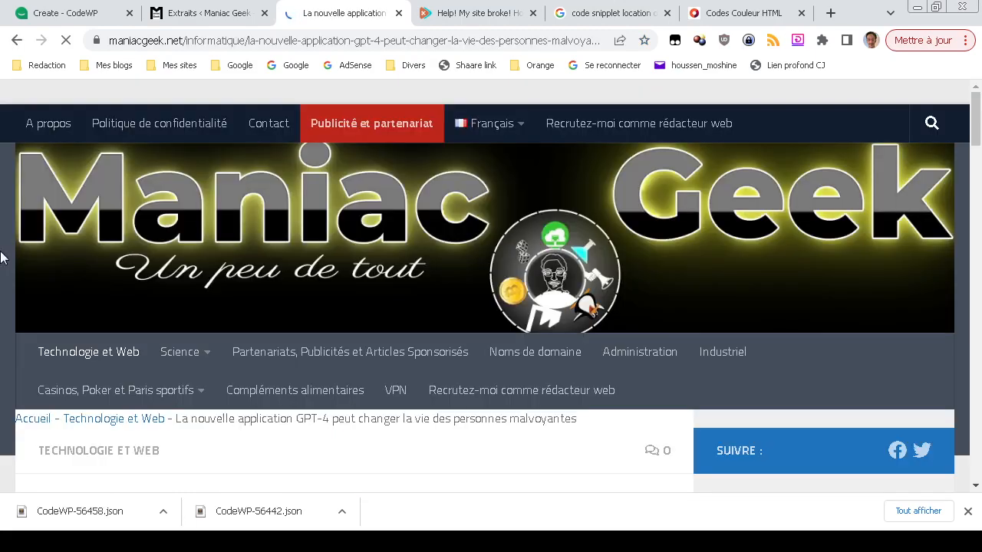
pyautogui.click(967, 511)
pyautogui.scroll(-1, 0, 307)
pyautogui.scroll(-20, 0, 307)
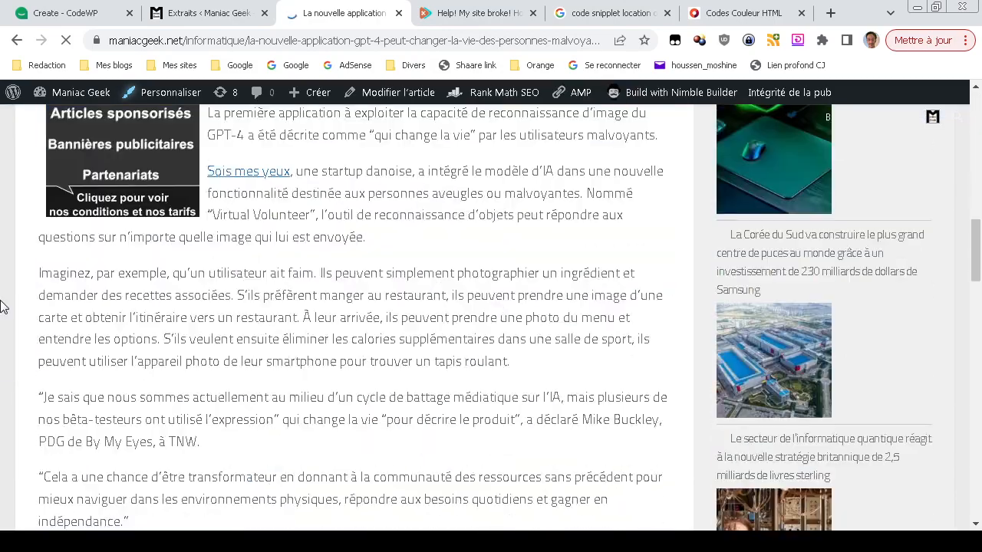
# Set the "CodeWP - 56458" snippet to run only on the public front end and save the changes
pyautogui.click(238, 13)
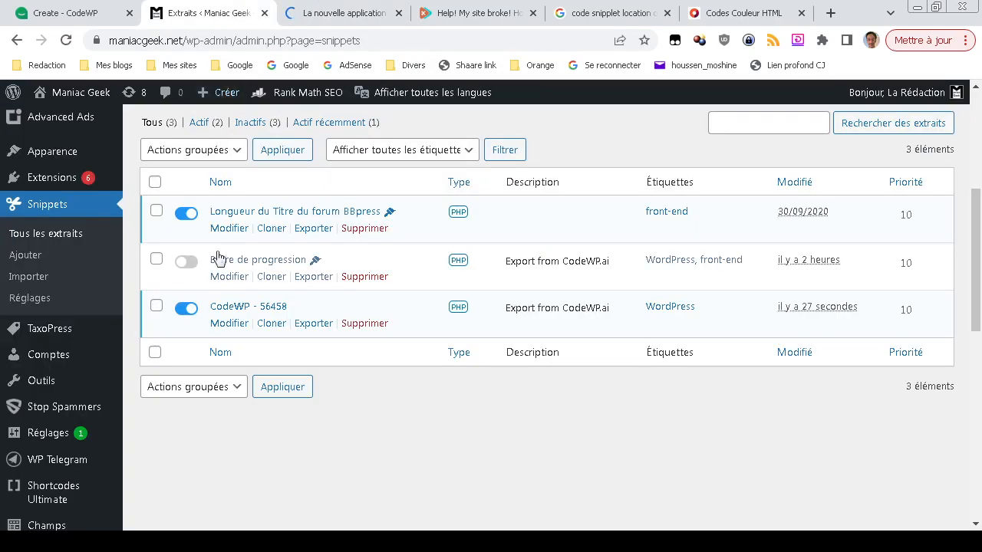
pyautogui.click(240, 324)
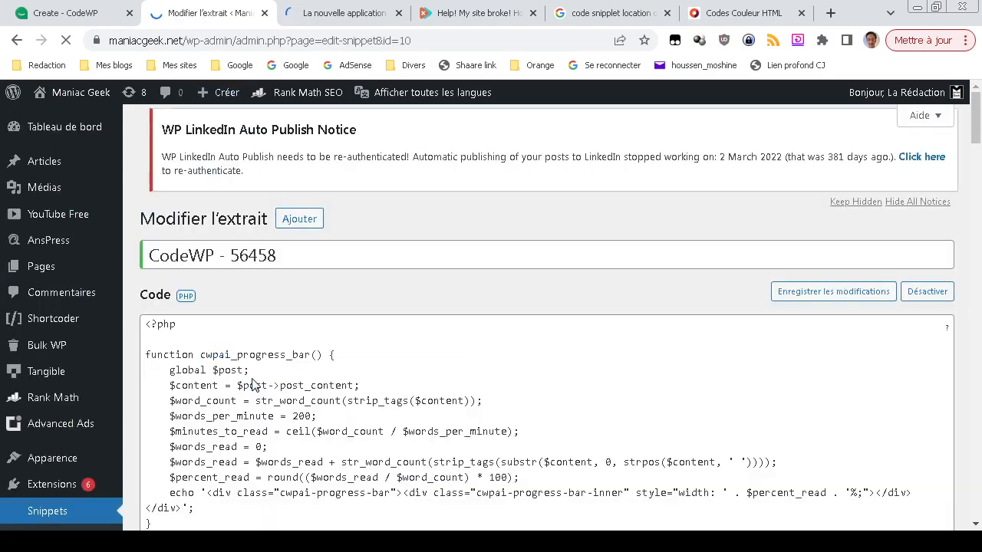
pyautogui.scroll(-2, 253, 384)
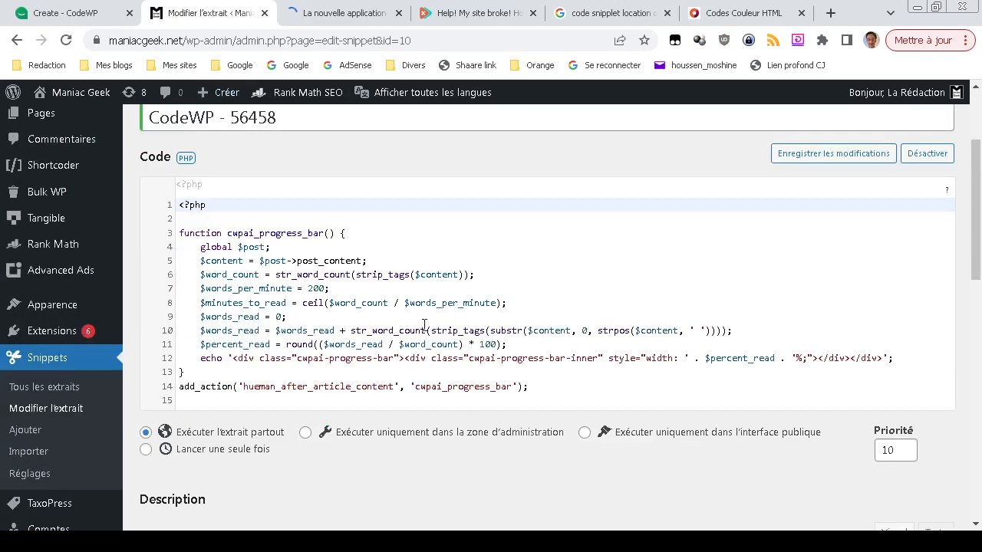
pyautogui.scroll(-2, 424, 326)
pyautogui.click(646, 279)
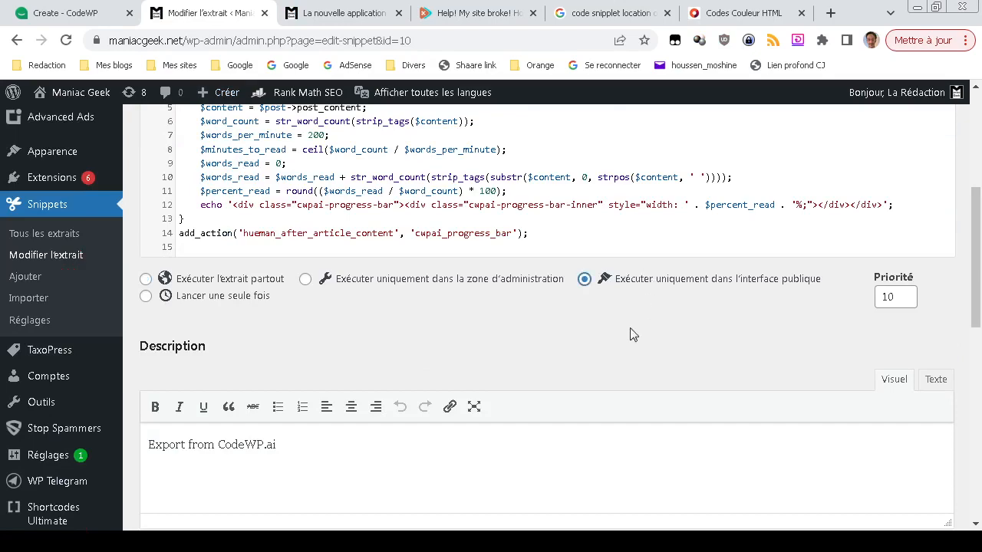
pyautogui.scroll(-3, 626, 345)
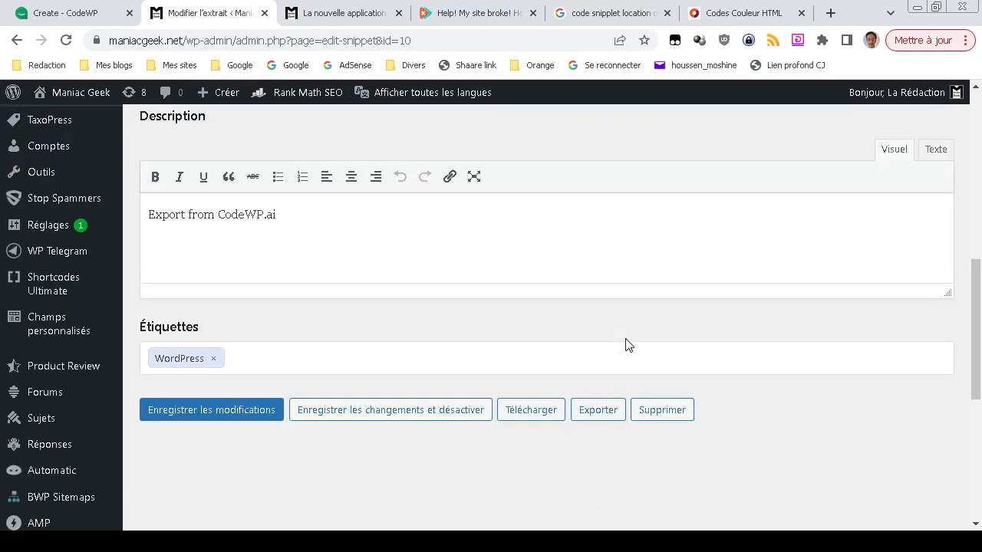
pyautogui.click(254, 413)
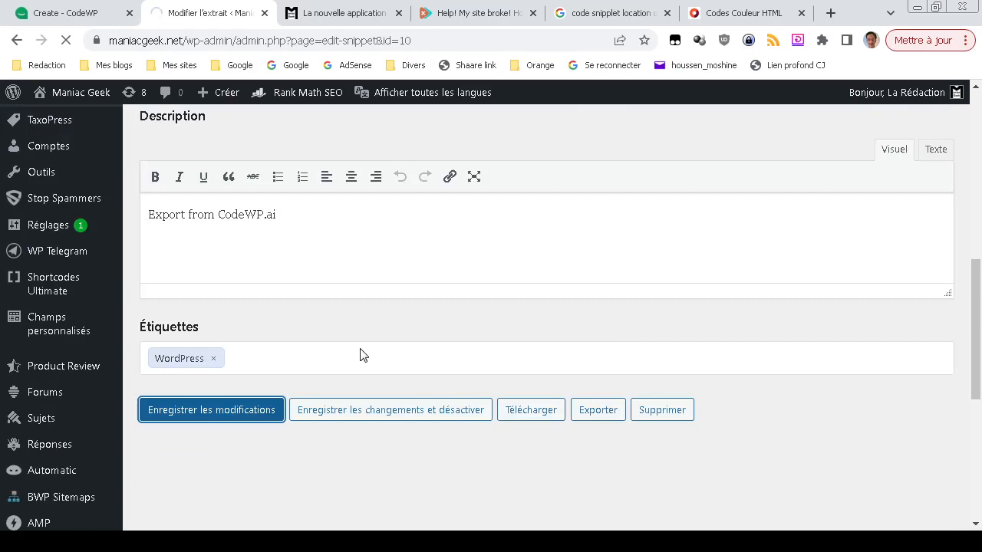
pyautogui.scroll(-3, 363, 355)
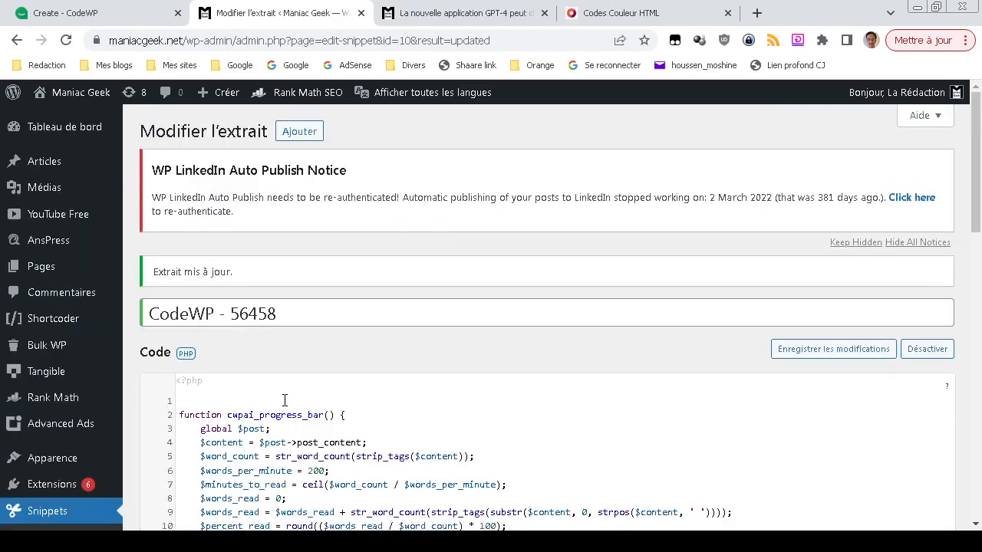
pyautogui.scroll(-3, 285, 402)
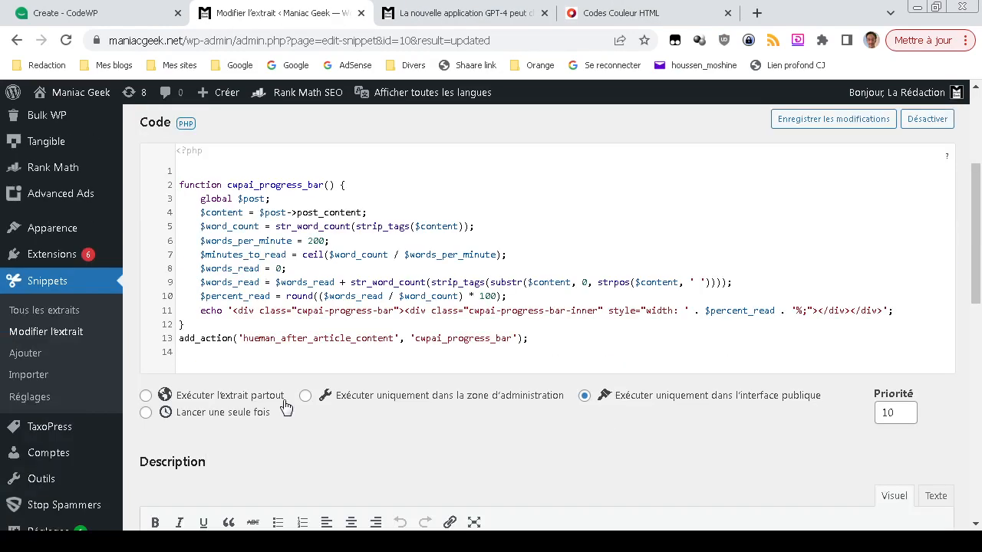
# Delete the "CodeWP - 56458" snippet from the list of all snippets and confirm the deletion
pyautogui.click(70, 312)
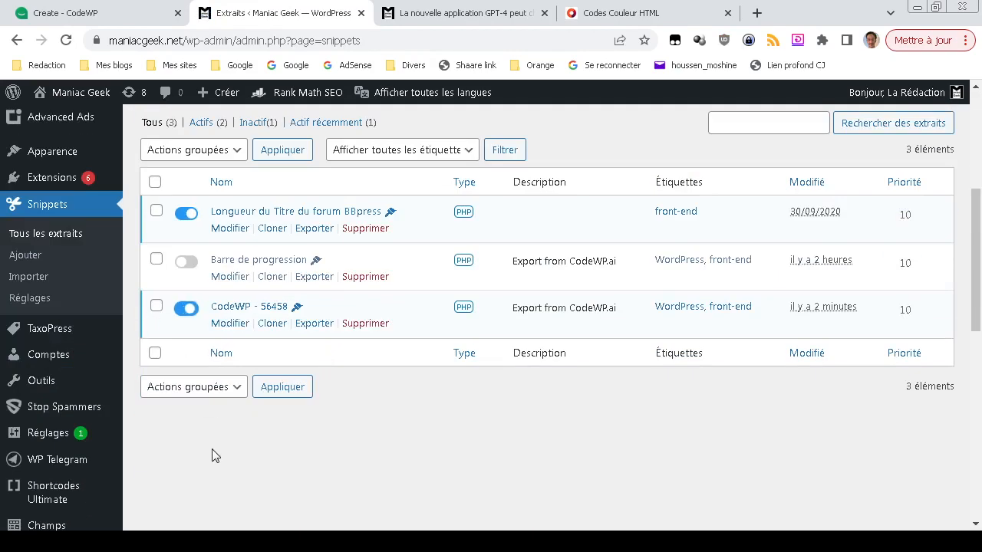
pyautogui.click(365, 323)
pyautogui.click(552, 135)
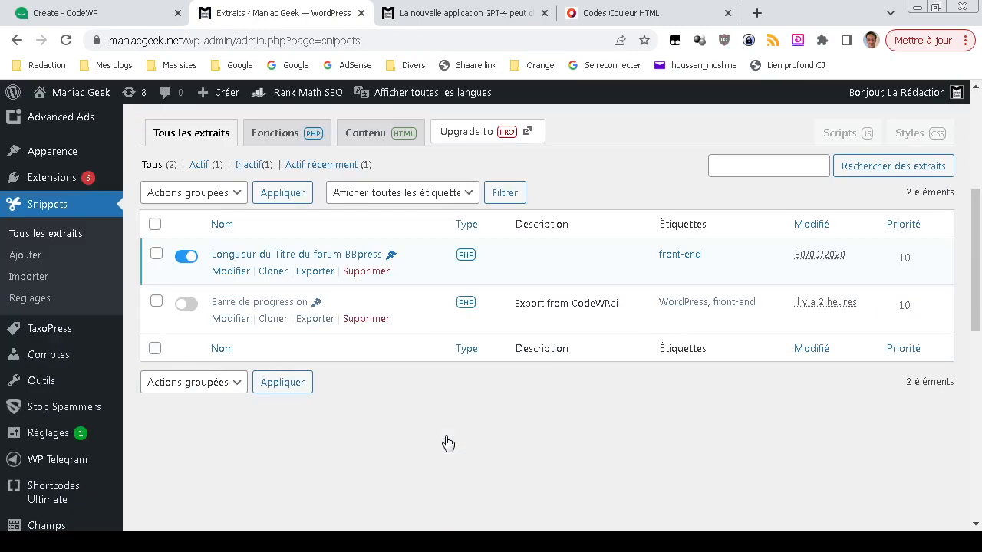
# Activate the "Barre de progression" snippet, reload the GPT-4 article to check the progress bar, and return to the snippets list
pyautogui.click(188, 307)
pyautogui.click(428, 10)
pyautogui.press('F5')
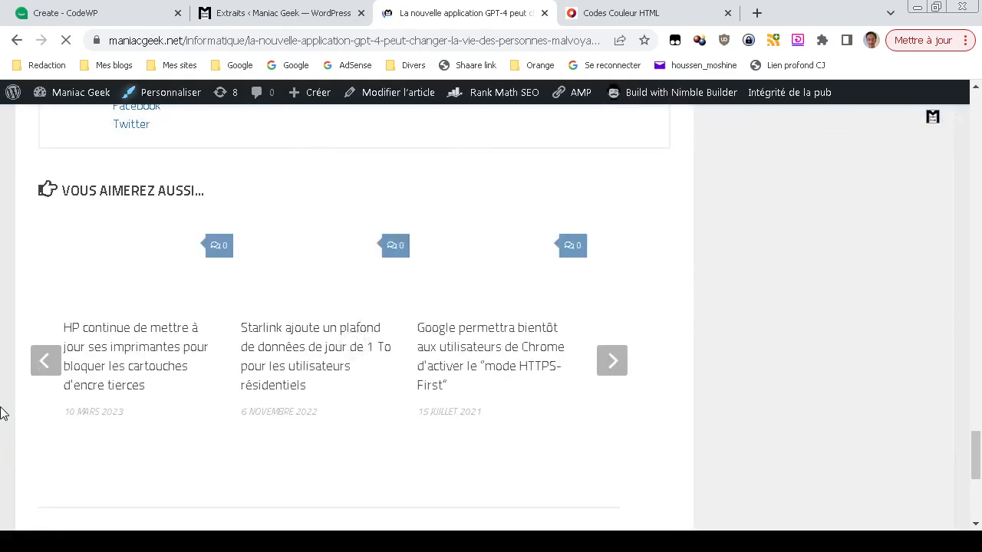
pyautogui.scroll(-5, 0, 412)
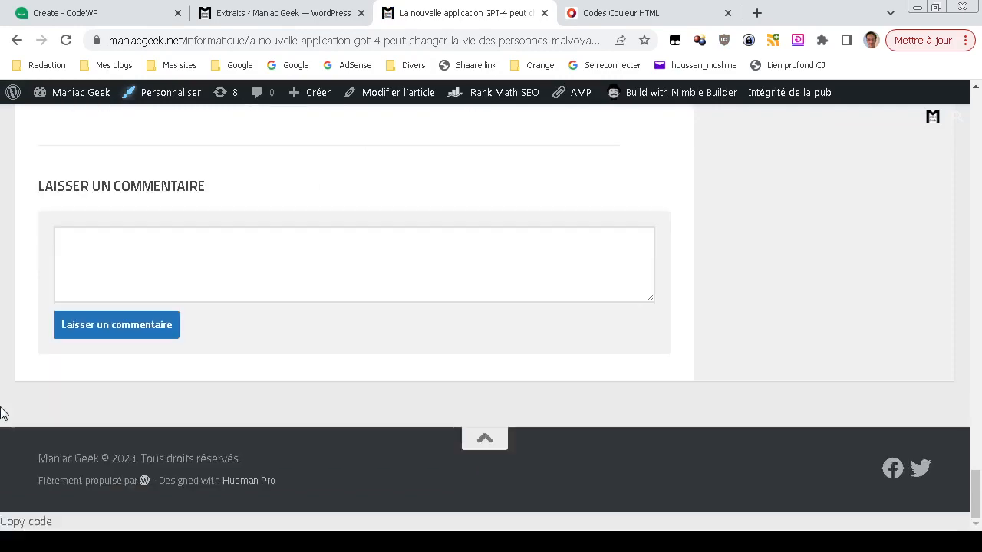
pyautogui.scroll(10, 0, 412)
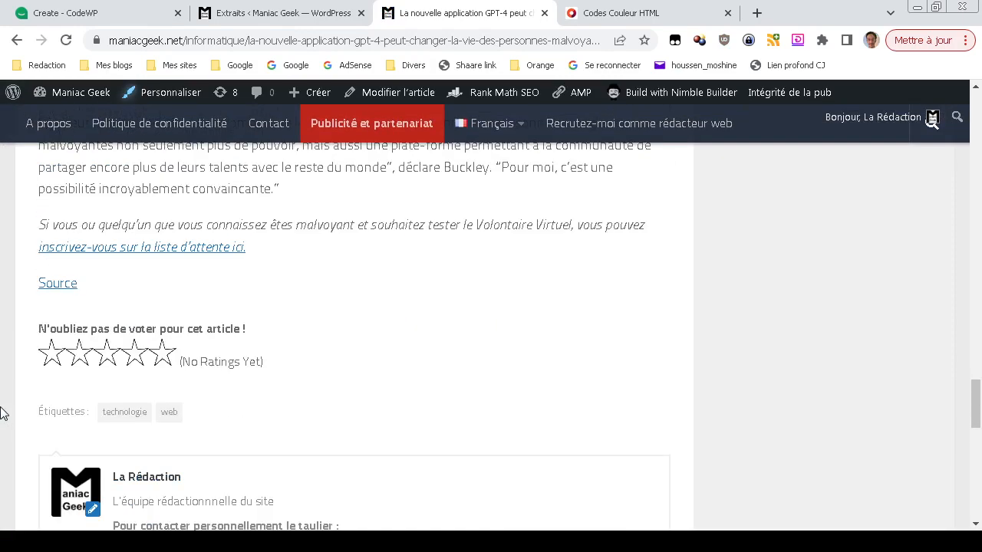
pyautogui.hotkey('ctrl', 'shift', 'Tab')
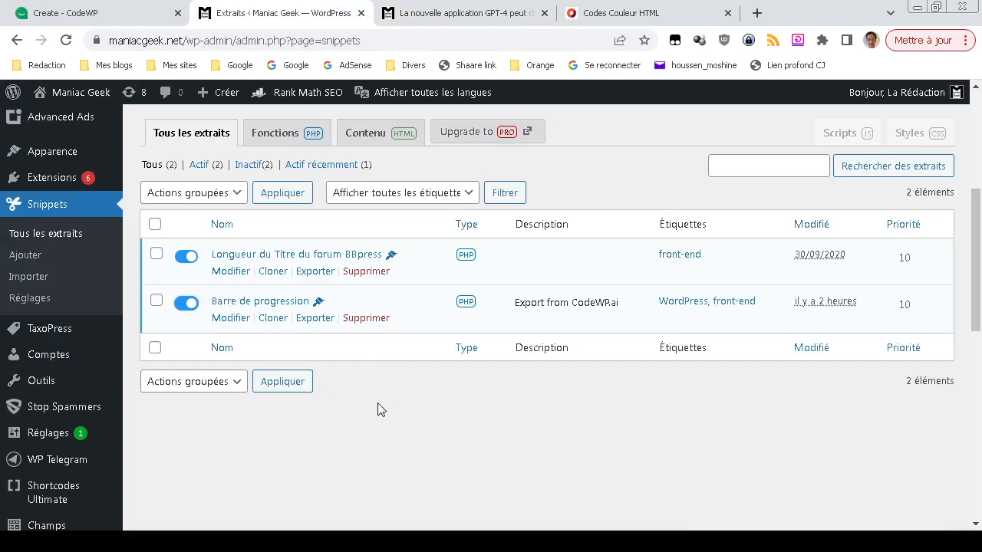
# Open the "Barre de progression" snippet for editing and examine its progress bar functions and style rules
pyautogui.click(230, 318)
pyautogui.hotkey('ctrl', 'shift', 'Tab')
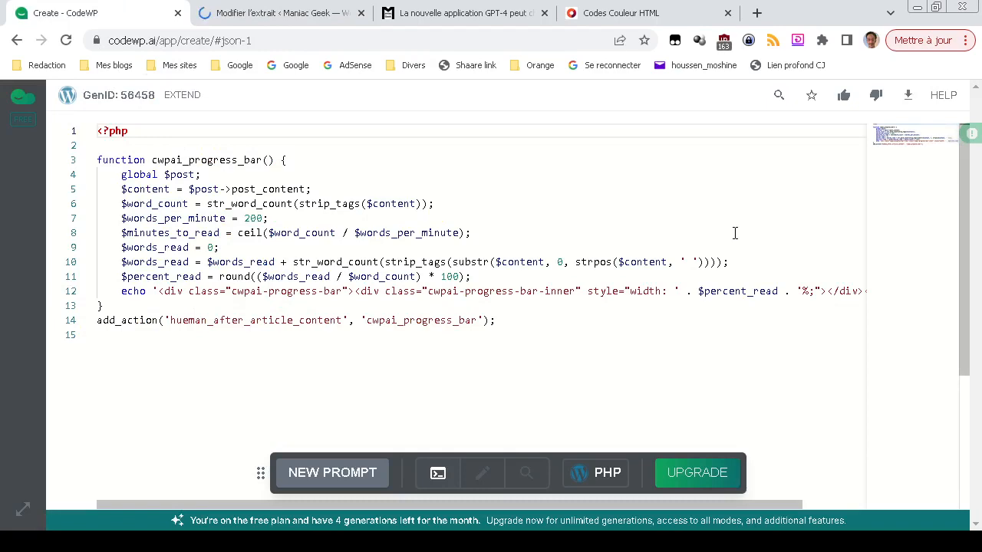
pyautogui.click(299, 7)
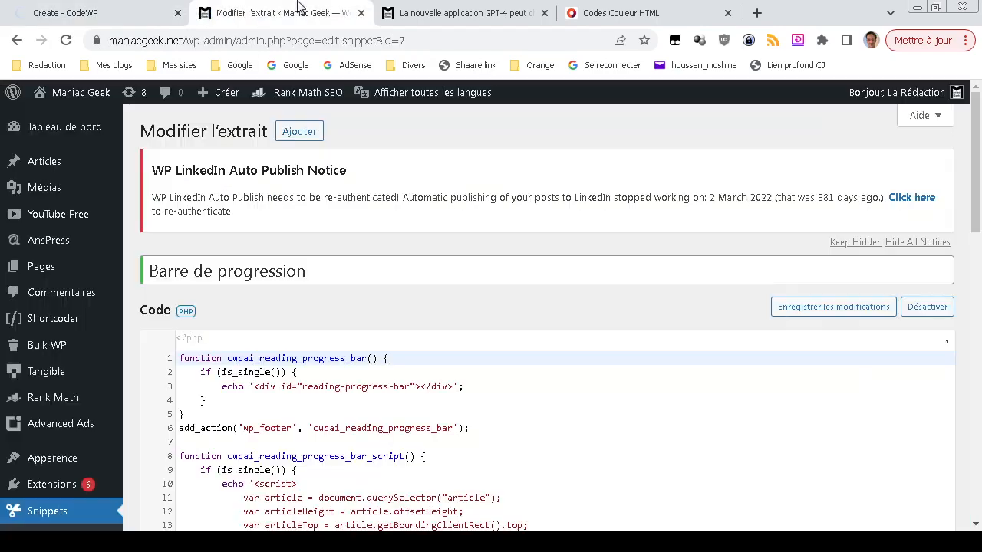
pyautogui.scroll(-5, 325, 314)
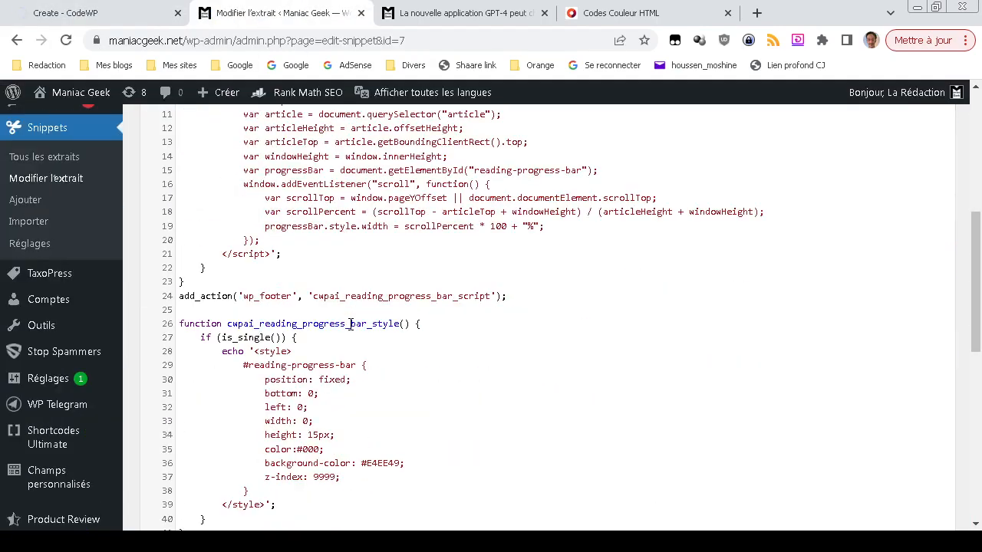
pyautogui.scroll(-3, 350, 324)
pyautogui.scroll(3, 351, 324)
pyautogui.scroll(-2, 299, 353)
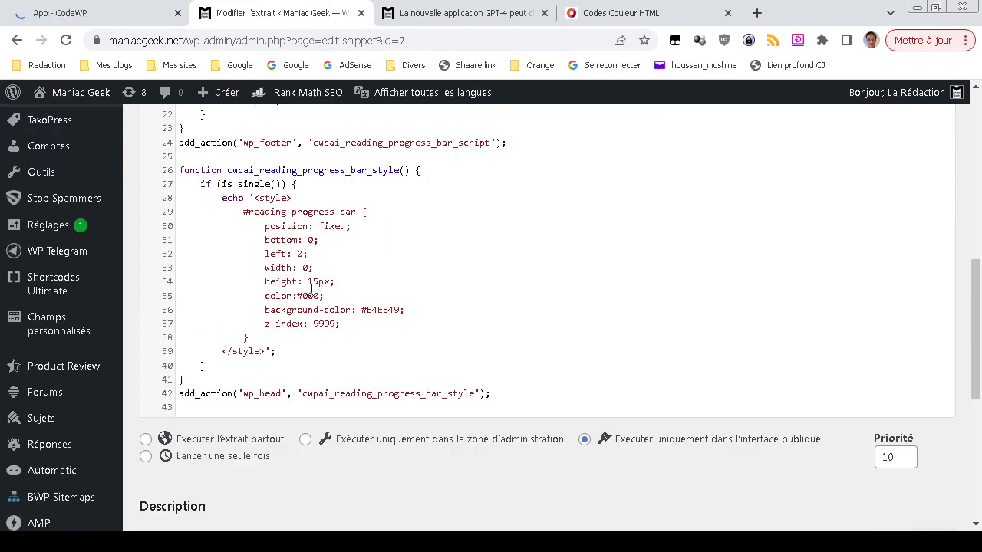
pyautogui.scroll(6, 322, 351)
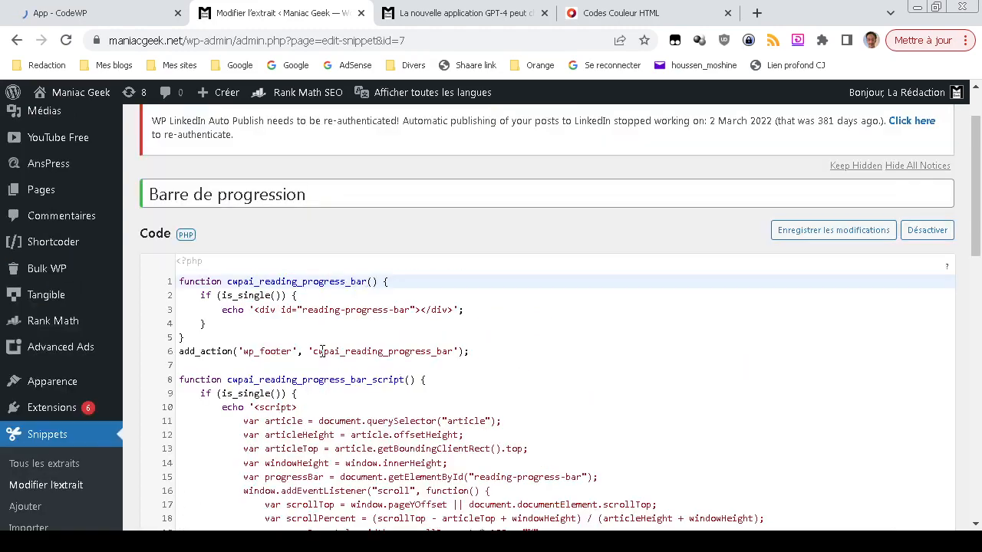
pyautogui.scroll(-3, 322, 351)
# Reload the GPT-4 article and read down to its end, comparing the progress bar with the snippet's style code
pyautogui.click(468, 10)
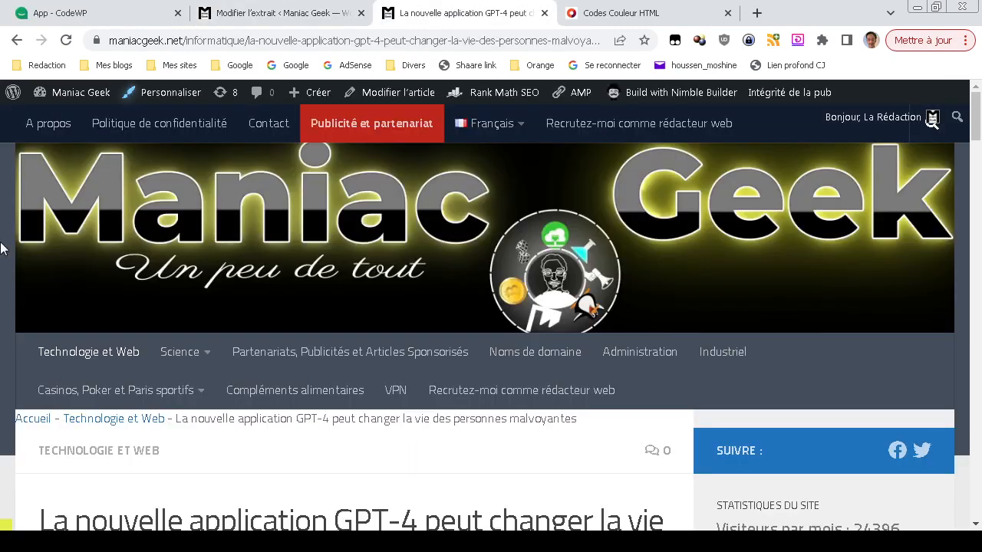
pyautogui.press('F5')
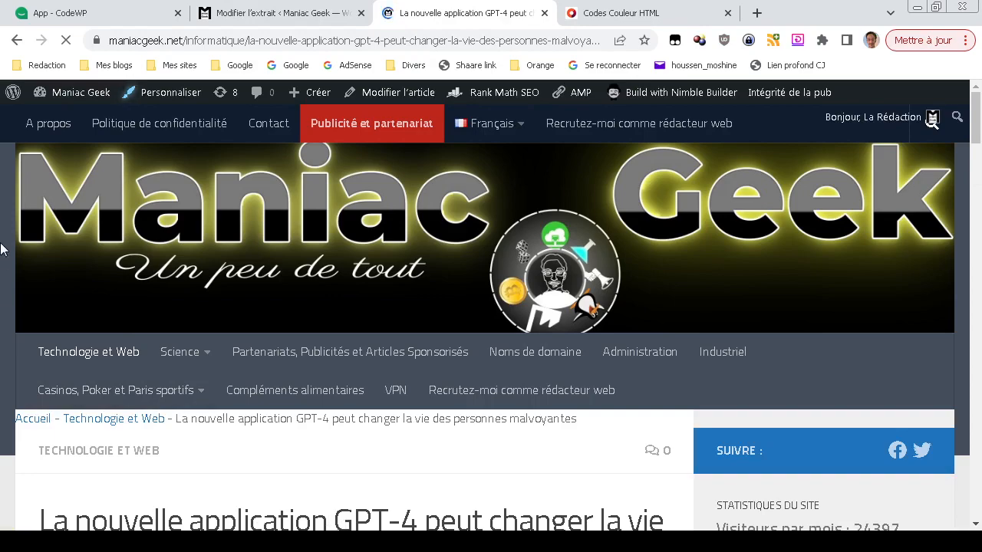
pyautogui.hotkey('ctrl', 'shift', 'Tab')
pyautogui.scroll(-3, 522, 434)
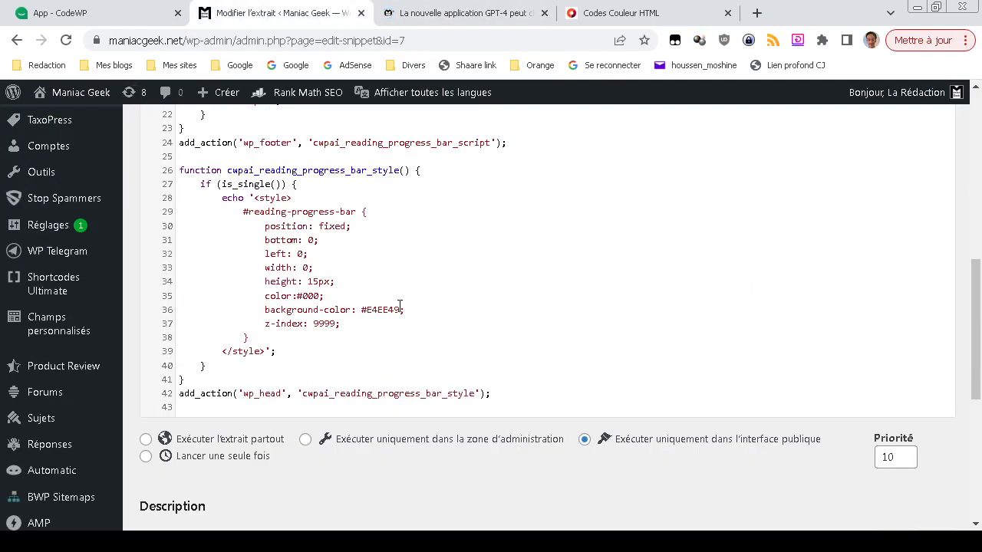
pyautogui.hotkey('ctrl', 'Tab')
pyautogui.scroll(-3, 4, 298)
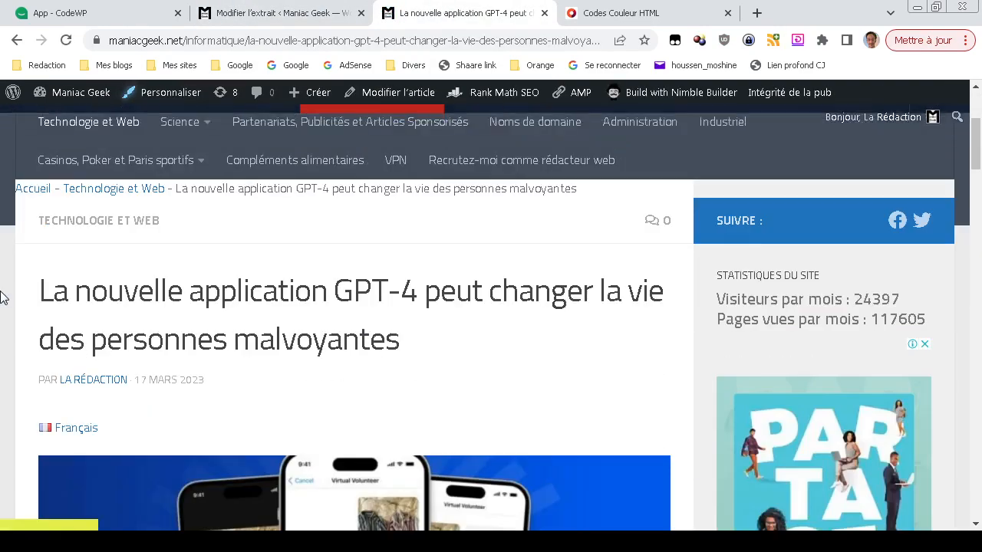
pyautogui.scroll(-2, 4, 298)
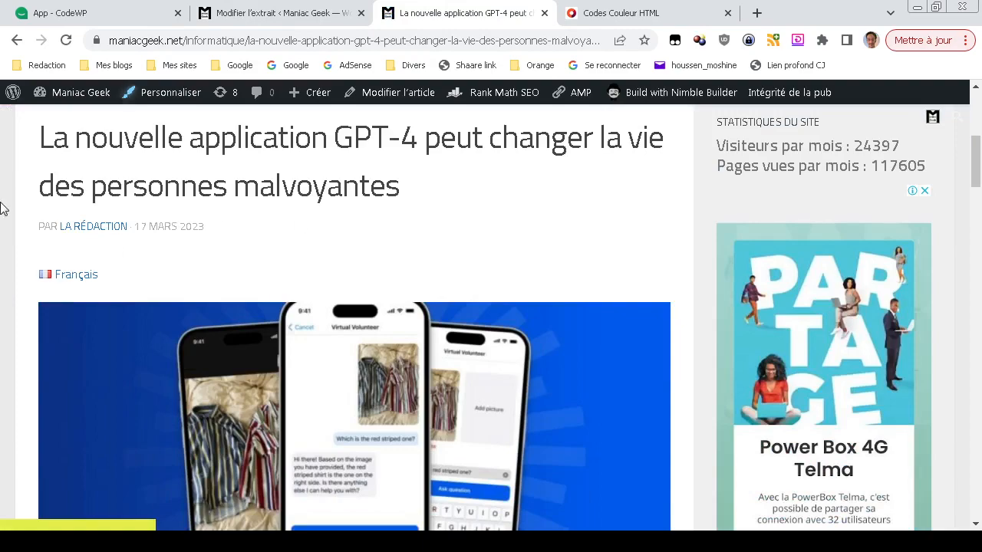
pyautogui.scroll(-6, 3, 207)
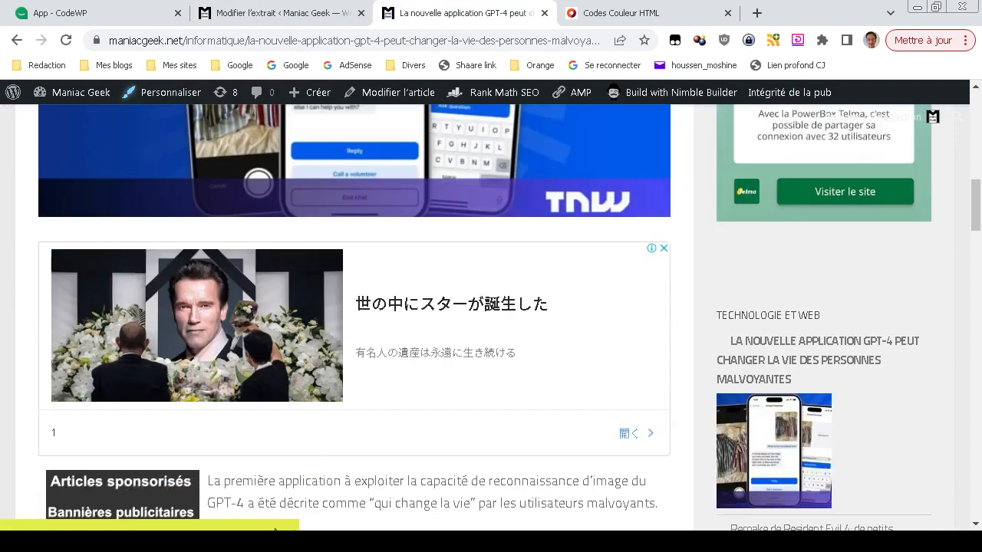
pyautogui.scroll(-9, 2, 213)
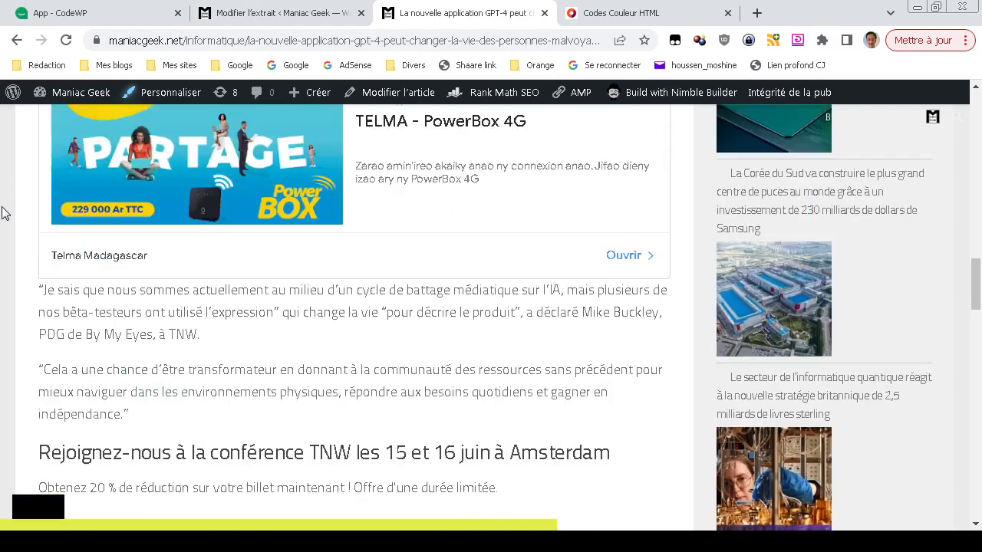
pyautogui.scroll(-13, 3, 213)
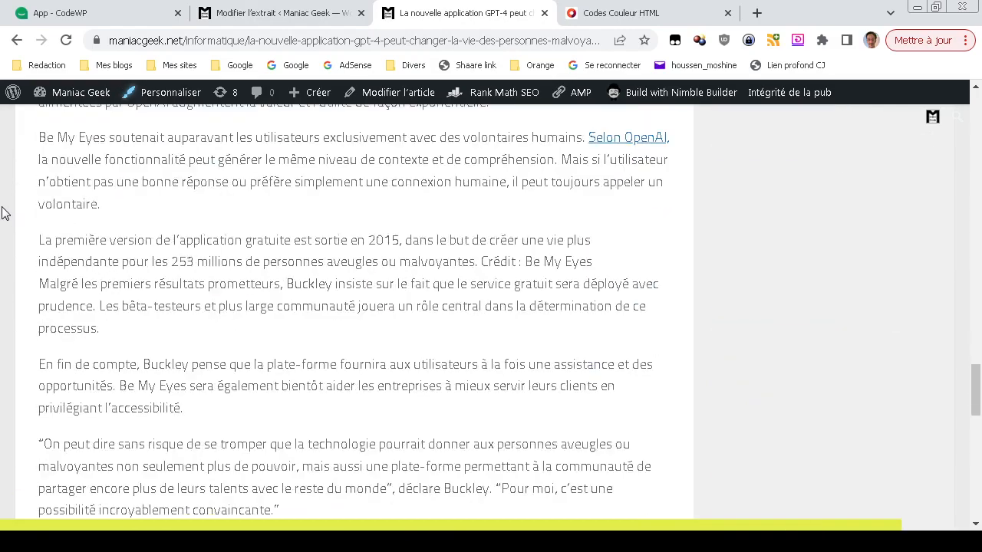
pyautogui.scroll(-3, 2, 213)
# Pick the blue colour #26B2C8 on the HTML colour codes page and copy its hex code
pyautogui.click(649, 13)
pyautogui.scroll(-4, 518, 307)
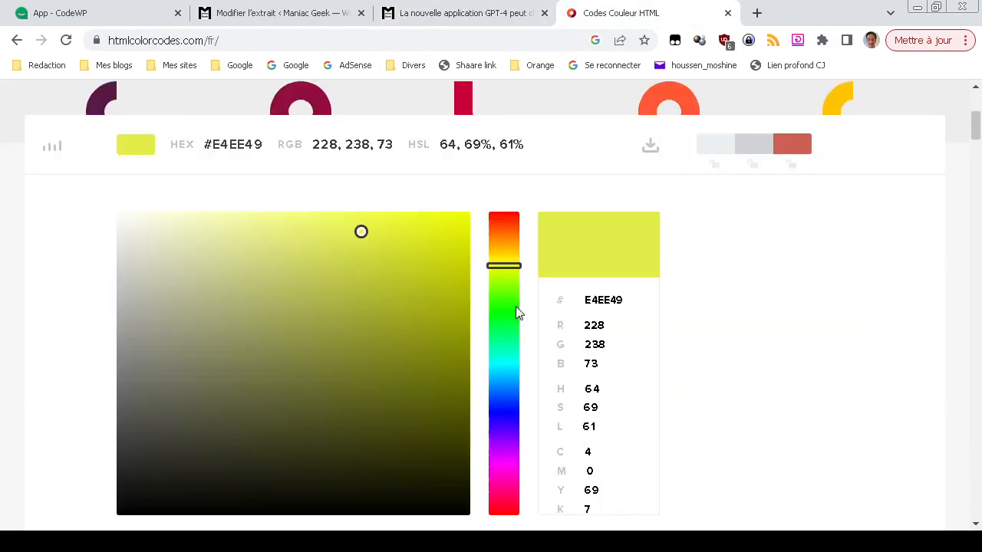
pyautogui.moveTo(505, 302); pyautogui.dragTo(504, 371)
pyautogui.moveTo(427, 302)
pyautogui.mouseDown()
pyautogui.moveTo(432, 238)
pyautogui.moveTo(371, 239)
pyautogui.moveTo(403, 277)
pyautogui.mouseUp()
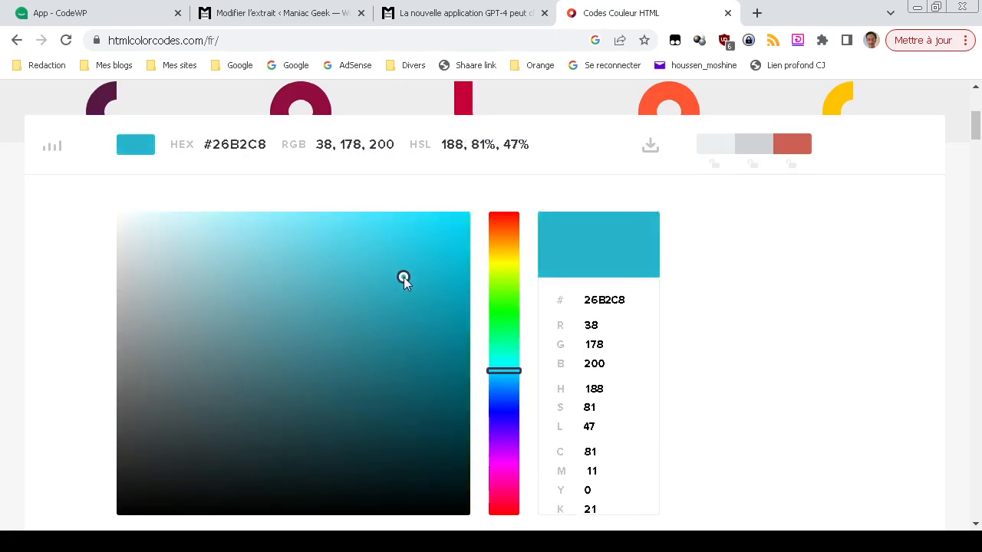
pyautogui.doubleClick(605, 300)
pyautogui.rightClick(600, 300)
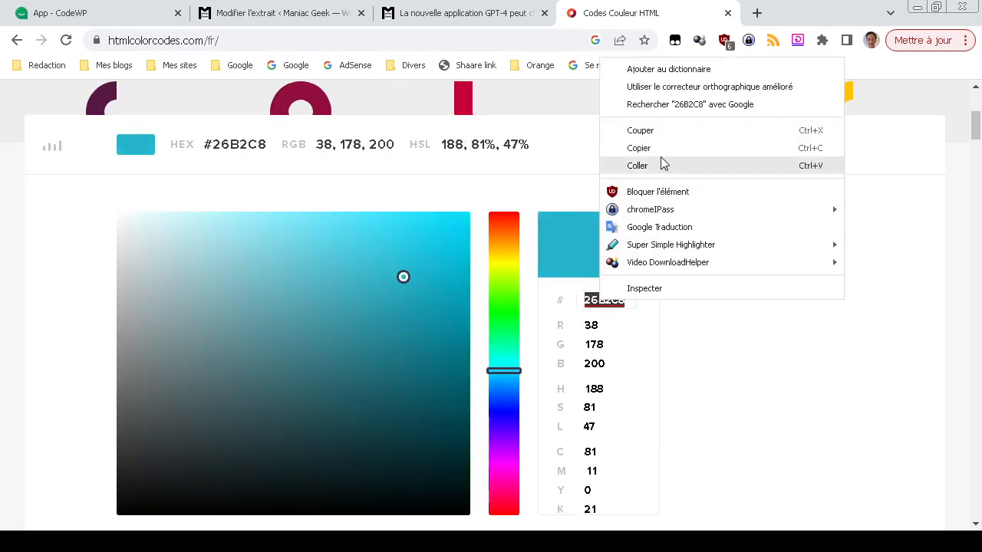
pyautogui.click(663, 136)
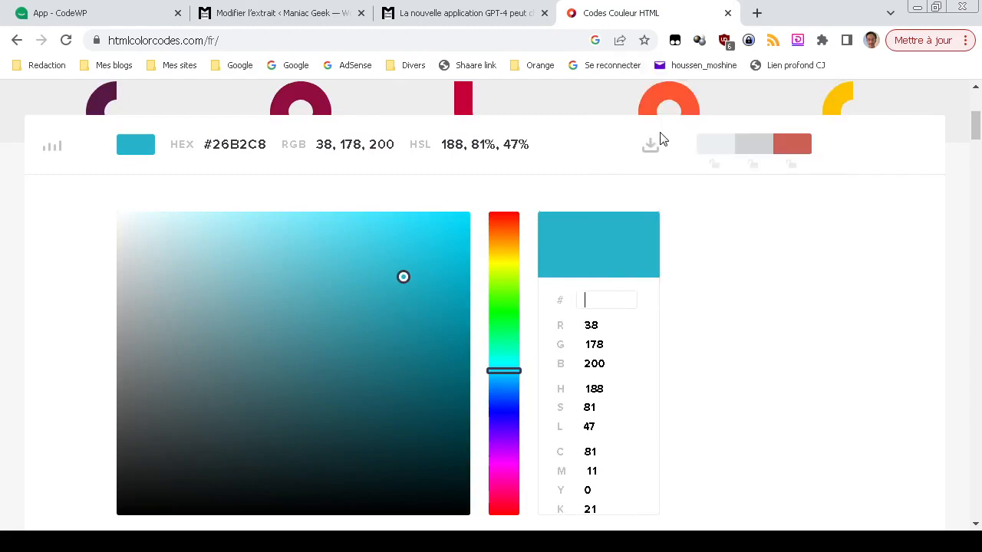
pyautogui.hotkey('ctrl', 'z')
pyautogui.rightClick(610, 300)
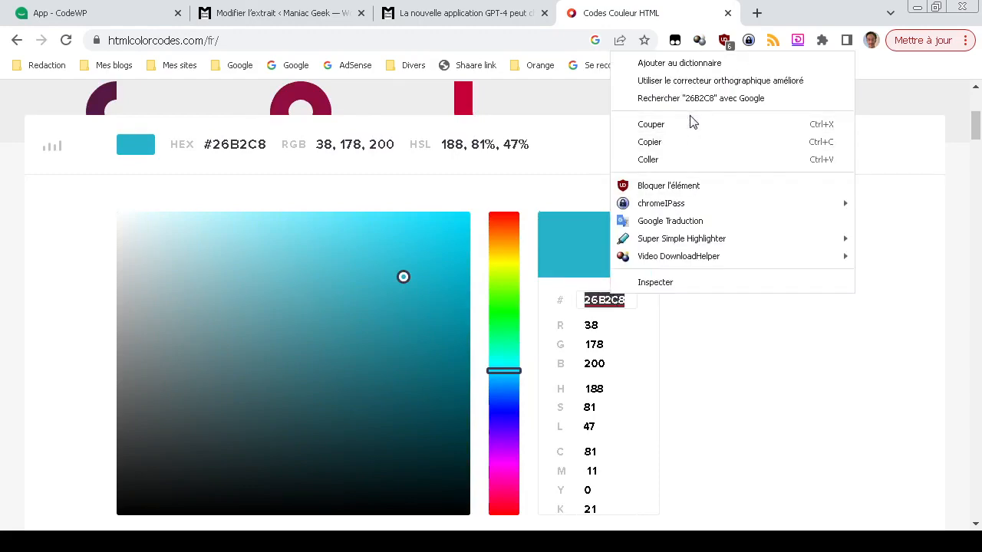
pyautogui.click(667, 145)
# Set the progress bar's background-color to #26B2C8 in the "Barre de progression" snippet and save the changes
pyautogui.click(325, 6)
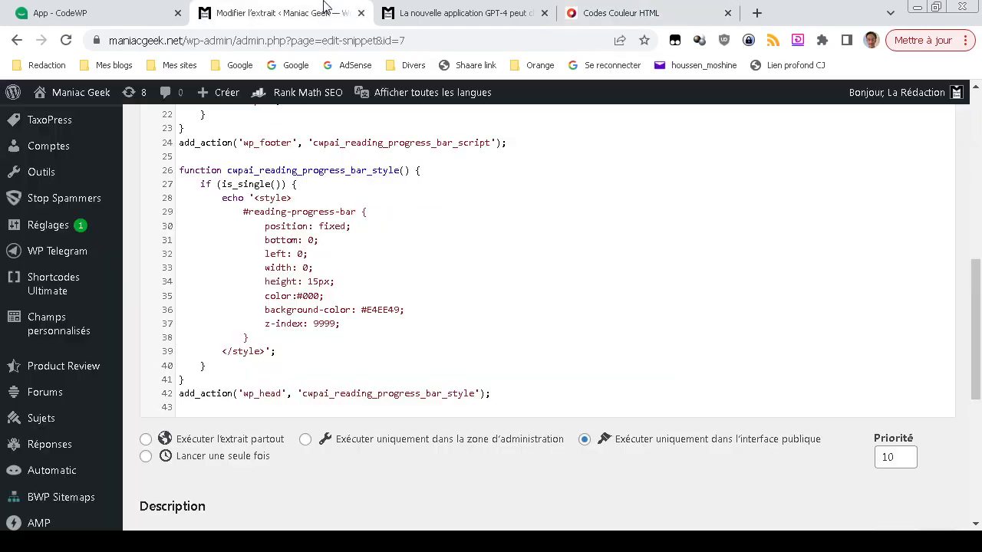
pyautogui.click(405, 310)
pyautogui.hotkey('ctrl', 'shift', 'Left')
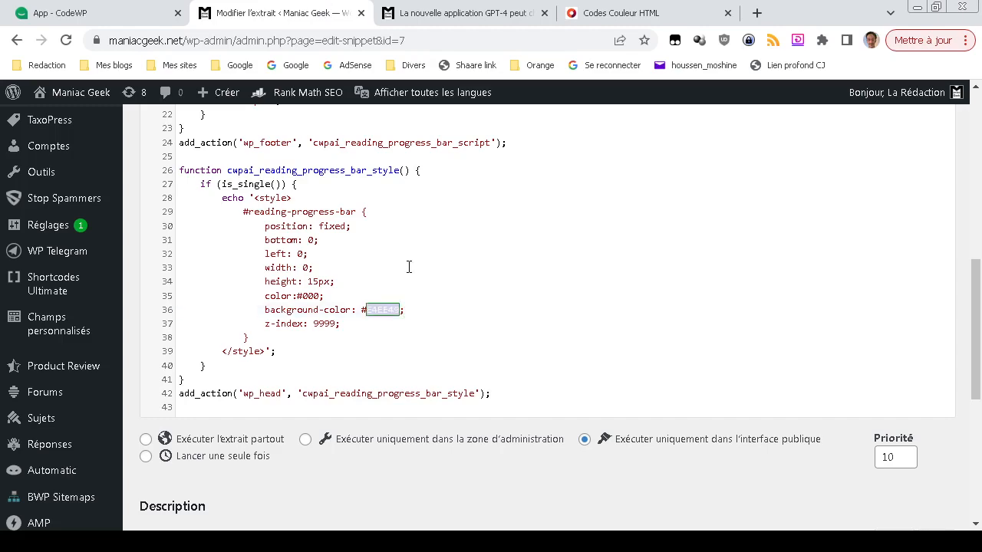
pyautogui.hotkey('ctrl', 'v')
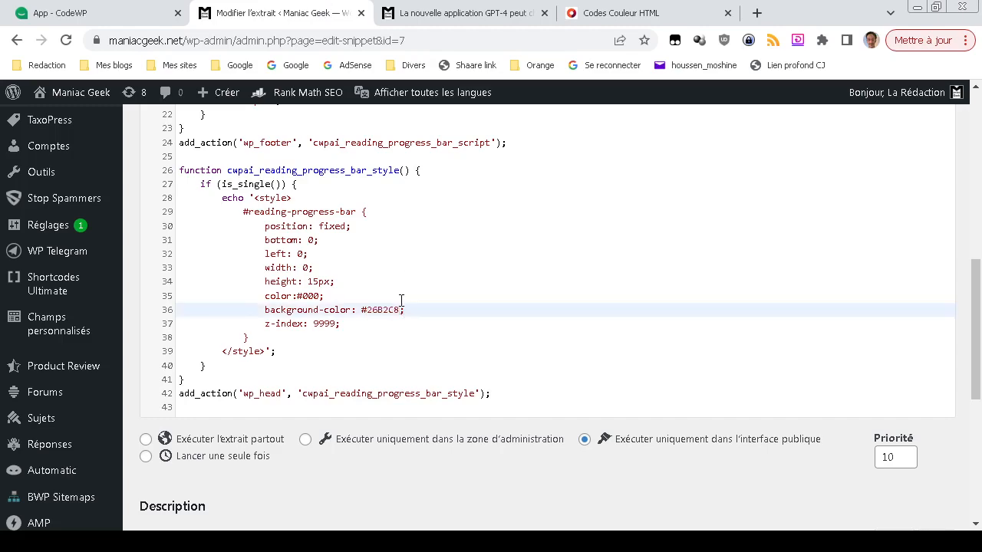
pyautogui.scroll(-2, 401, 299)
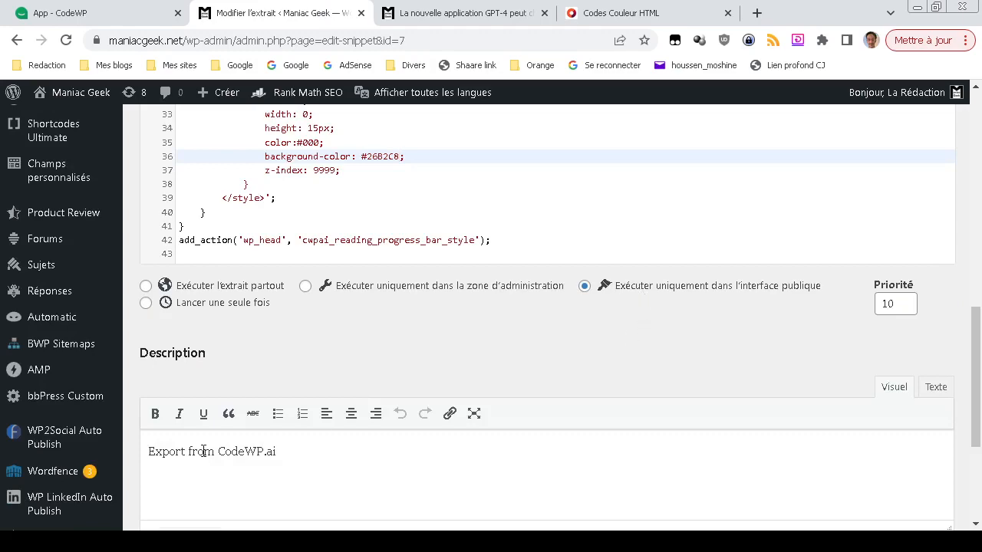
pyautogui.scroll(-3, 204, 451)
pyautogui.click(225, 418)
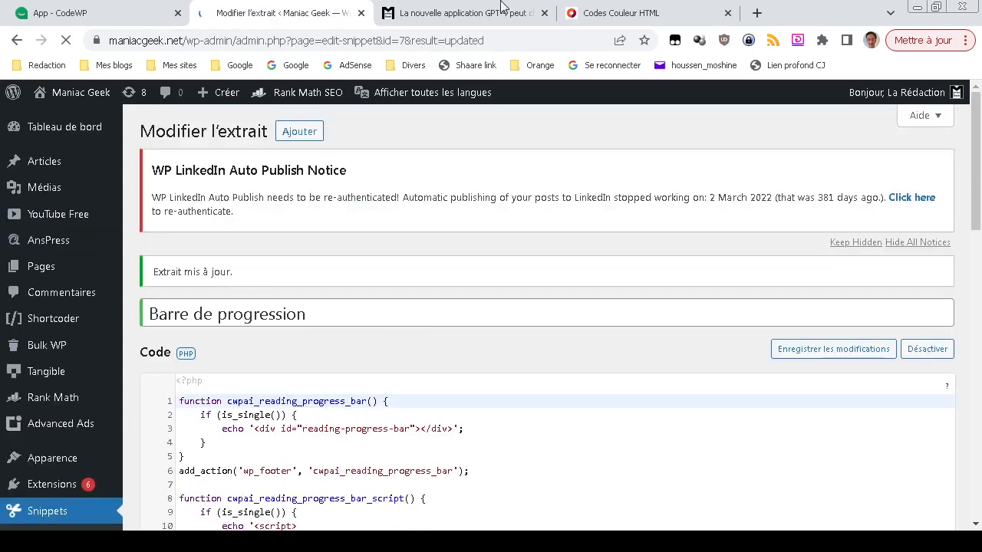
# Reload the GPT-4 article and check the progress bar's colour and movement up and down the page
pyautogui.click(506, 10)
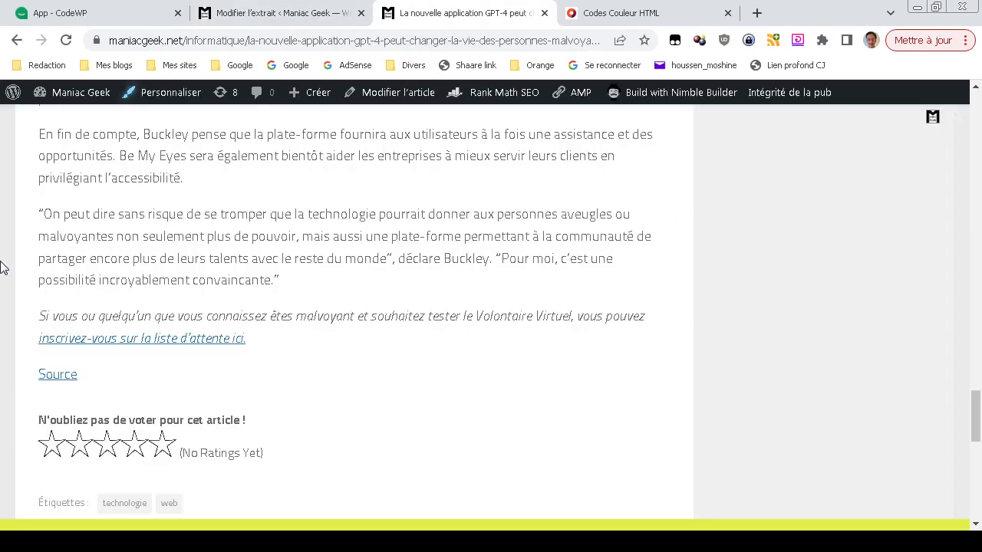
pyautogui.press('F5')
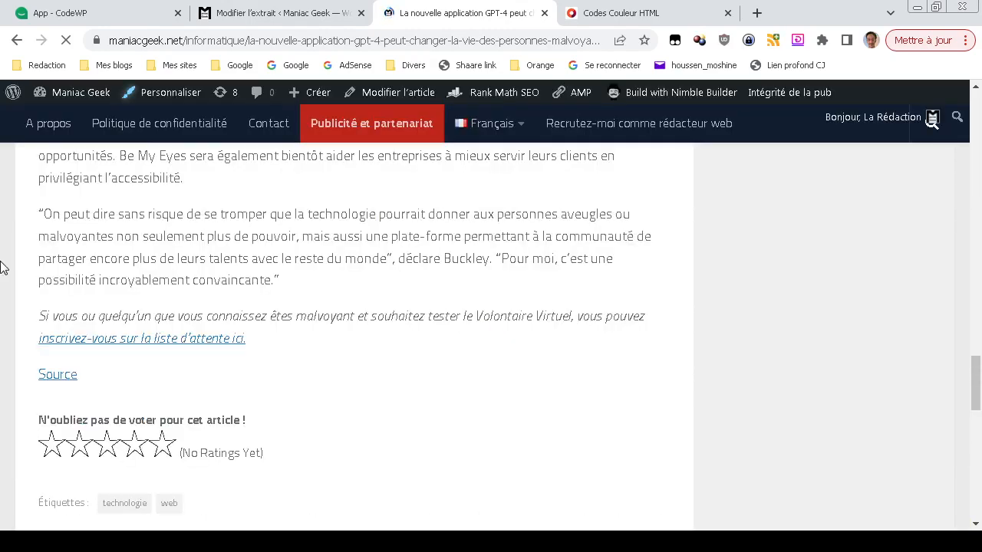
pyautogui.scroll(15, 1, 267)
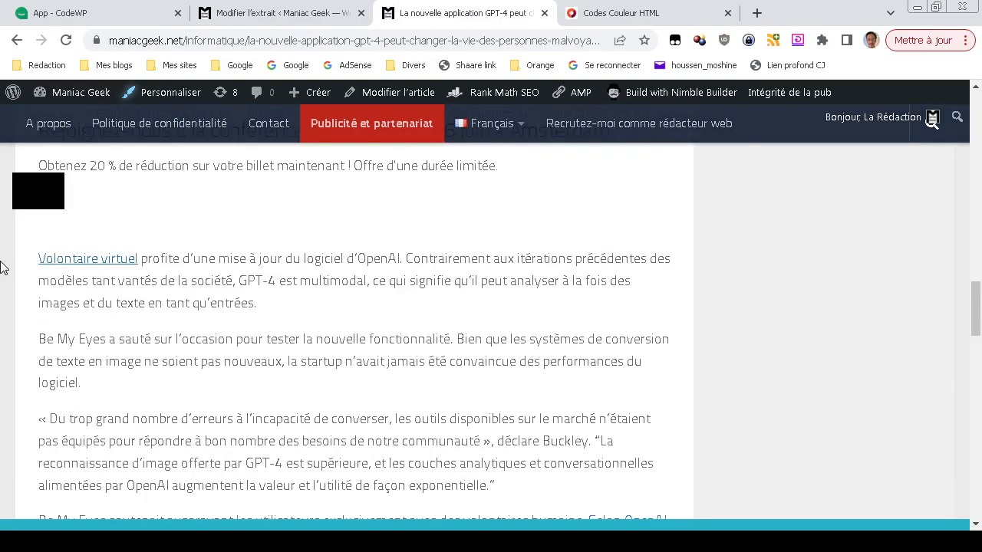
pyautogui.scroll(8, 1, 267)
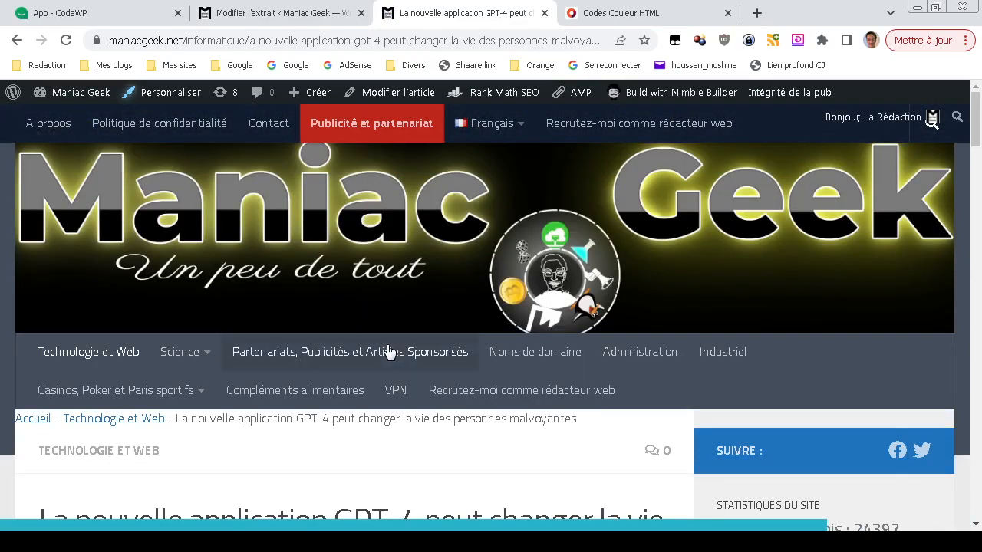
pyautogui.scroll(-4, 388, 349)
pyautogui.scroll(4, 387, 351)
pyautogui.scroll(-3, 389, 351)
pyautogui.scroll(3, 393, 352)
# Return to the "Barre de progression" snippet and review its saved code from start to end
pyautogui.click(286, 13)
pyautogui.scroll(-3, 399, 360)
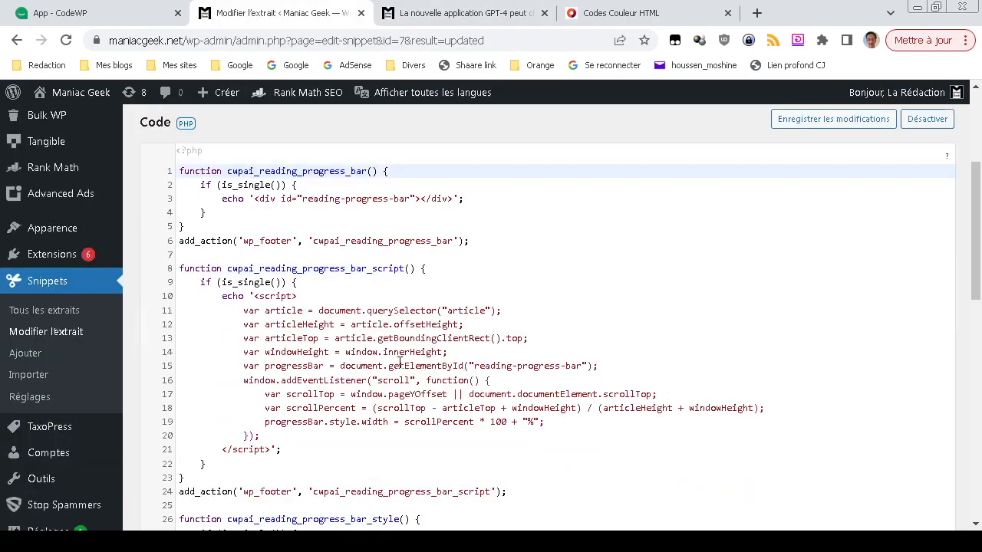
pyautogui.scroll(-6, 399, 362)
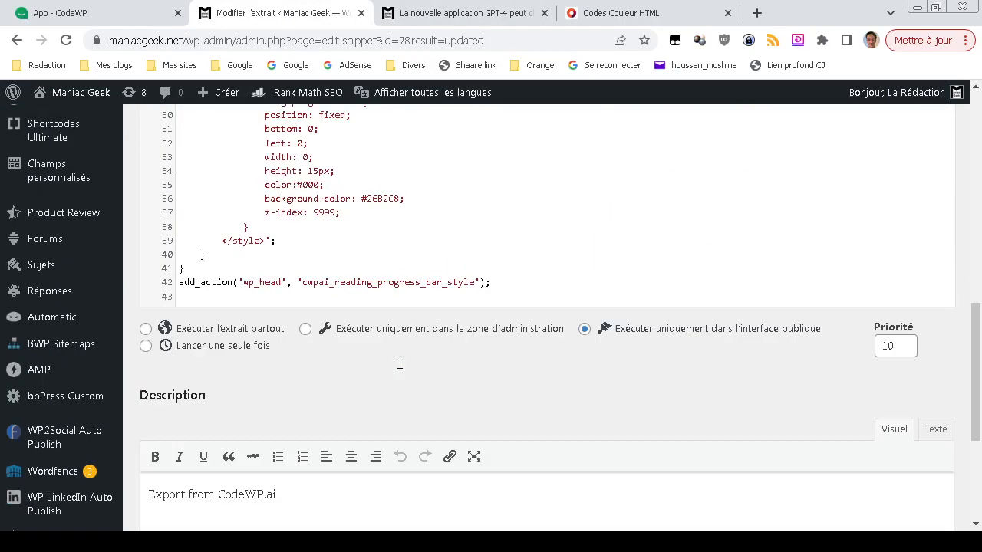
pyautogui.scroll(3, 399, 362)
pyautogui.scroll(5, 399, 362)
# Switch to the CodeWP dashboard and examine its generation modes, help resources, public snippets and extensions
pyautogui.click(50, 12)
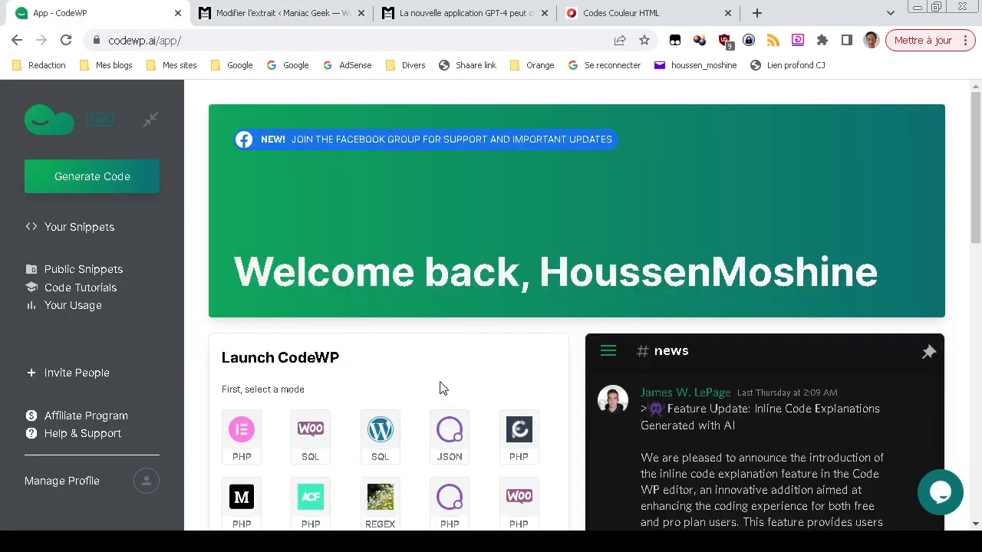
pyautogui.scroll(-2, 442, 389)
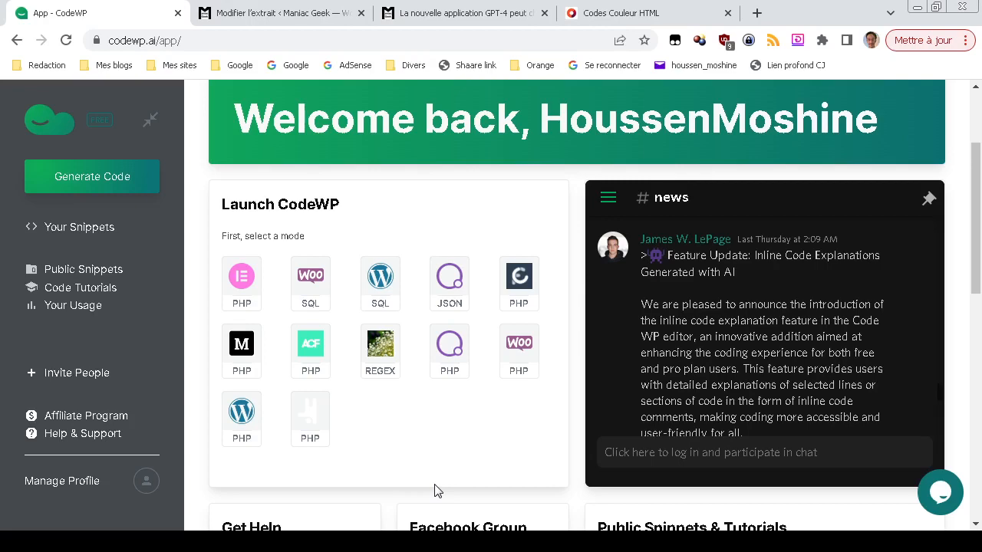
pyautogui.scroll(-4, 434, 491)
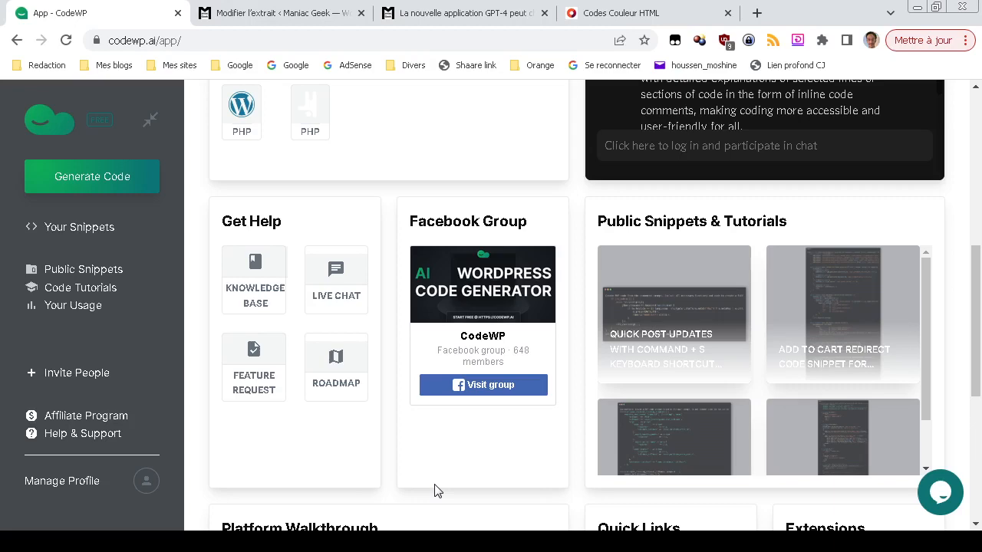
pyautogui.scroll(-3, 435, 491)
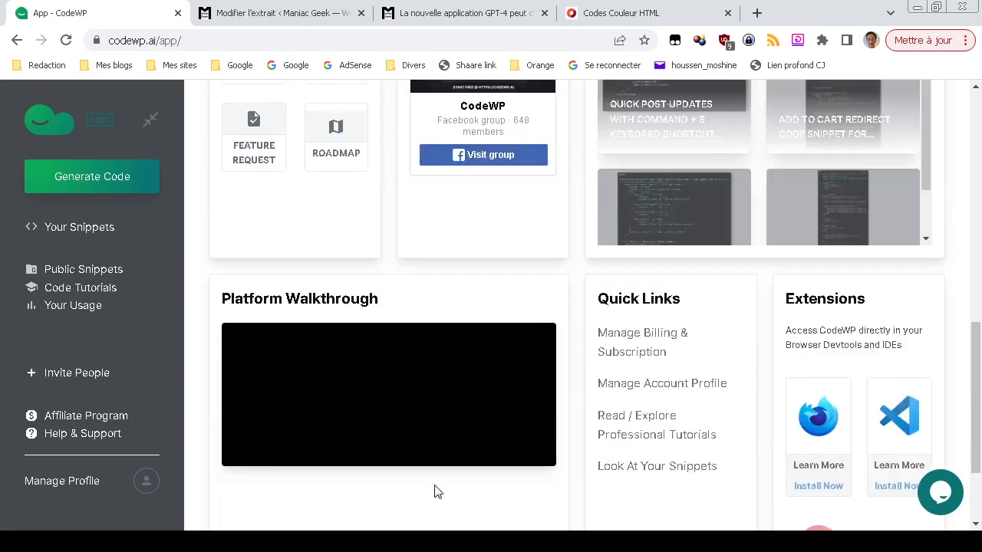
pyautogui.scroll(7, 435, 491)
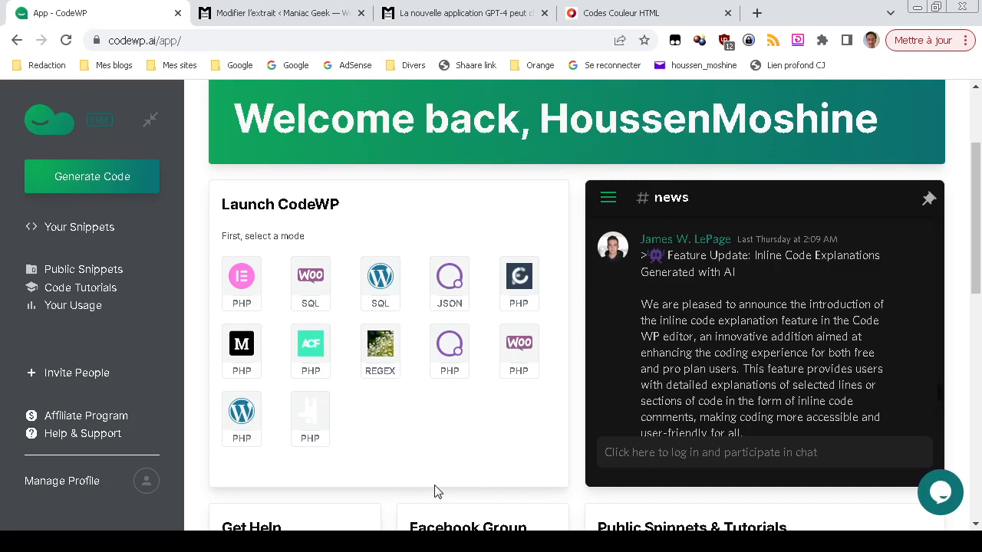
pyautogui.scroll(-1, 434, 492)
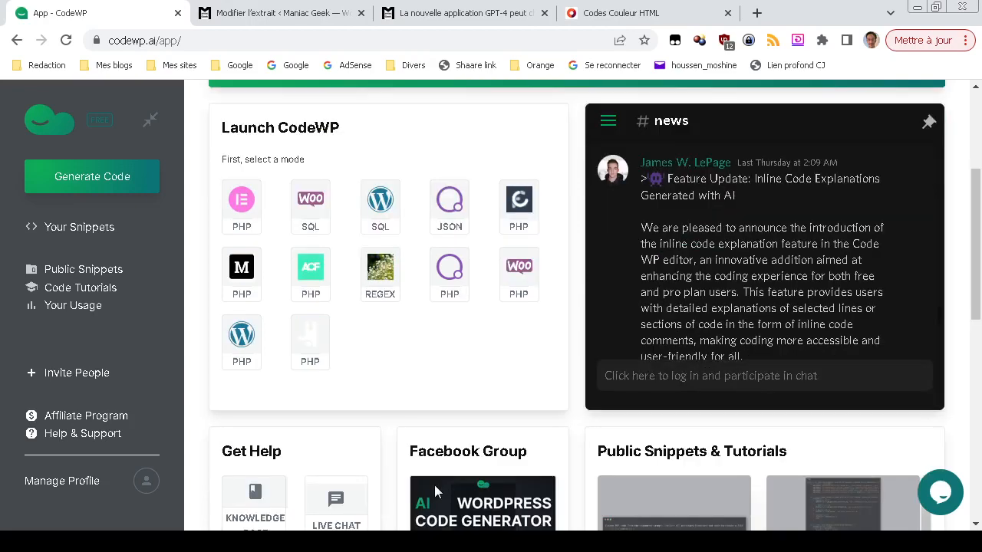
pyautogui.scroll(-2, 434, 491)
pyautogui.scroll(2, 434, 491)
pyautogui.scroll(1, 435, 491)
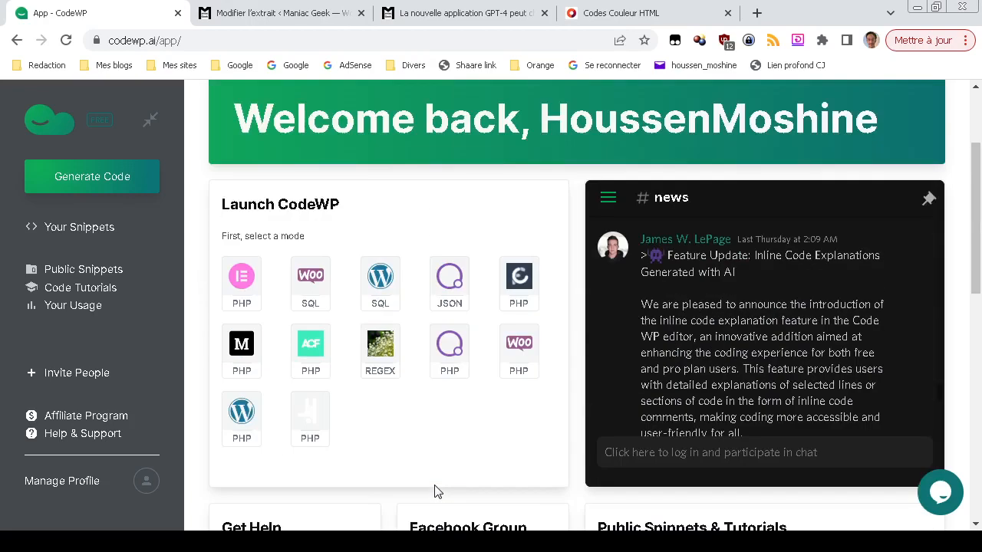